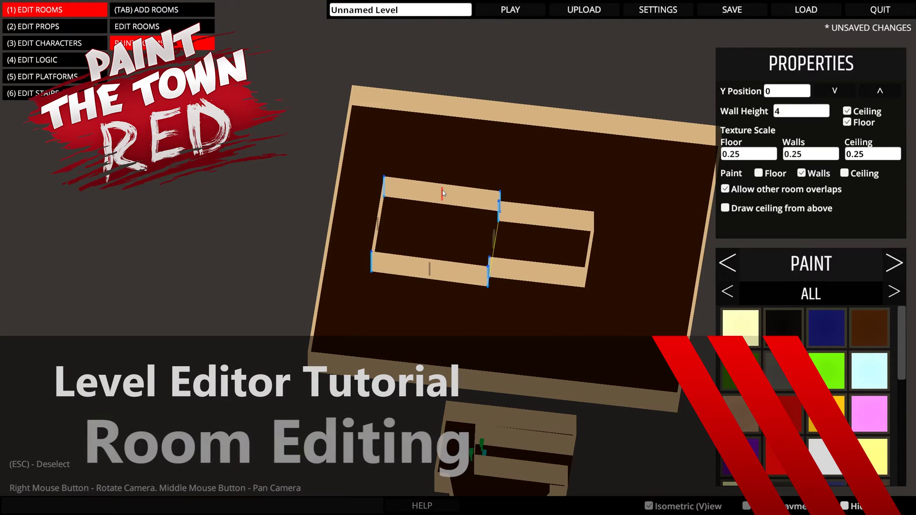
click(446, 269)
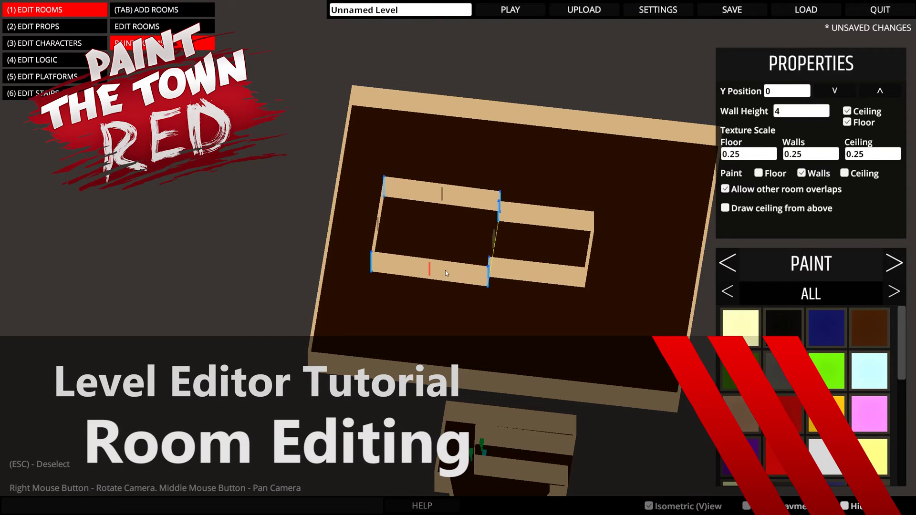
drag(446, 272, 493, 382)
right_drag(494, 382, 373, 323)
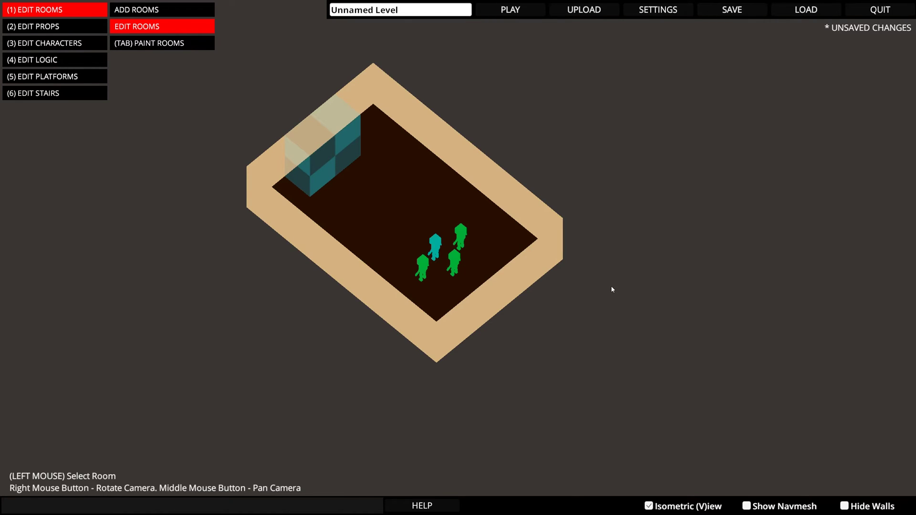
middle_drag(612, 290, 563, 273)
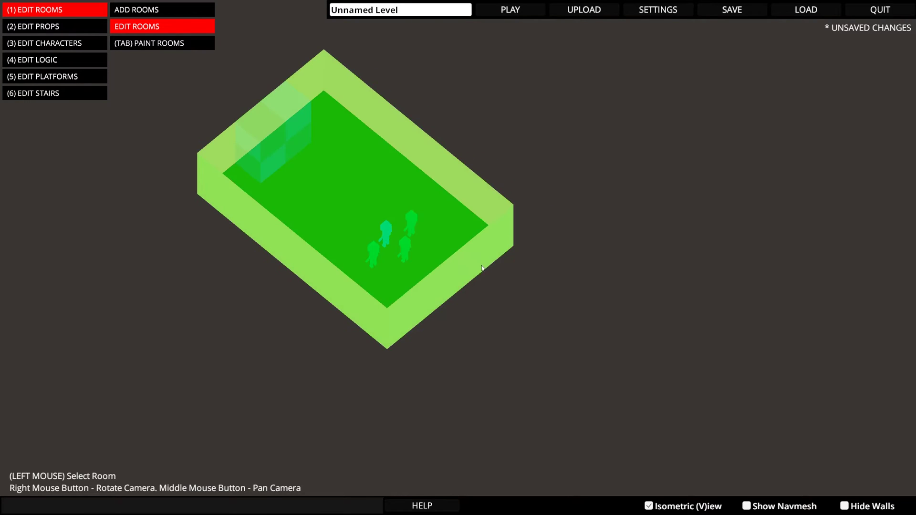
right_drag(486, 280, 471, 311)
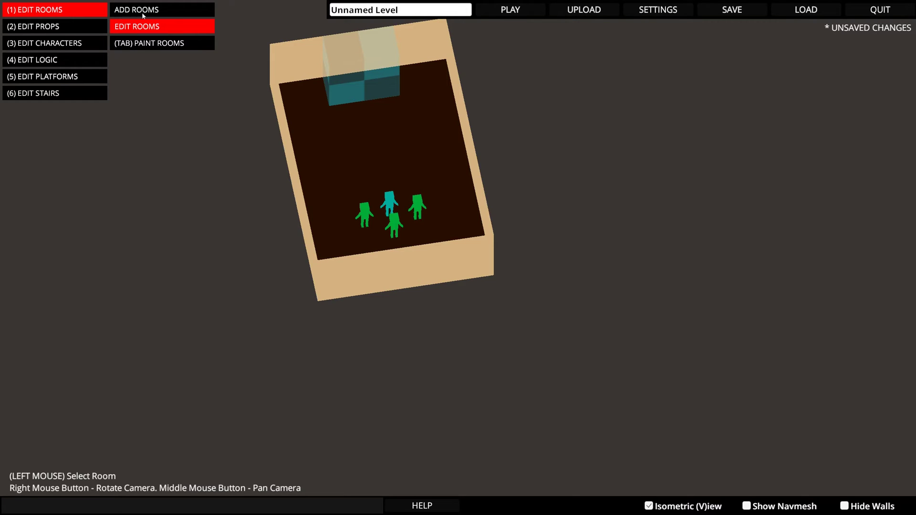
- Switch to adding rooms and create a second rectangular room beside the starting room
key(Tab)
key(Tab)
key(Tab)
key(Tab)
key(Tab)
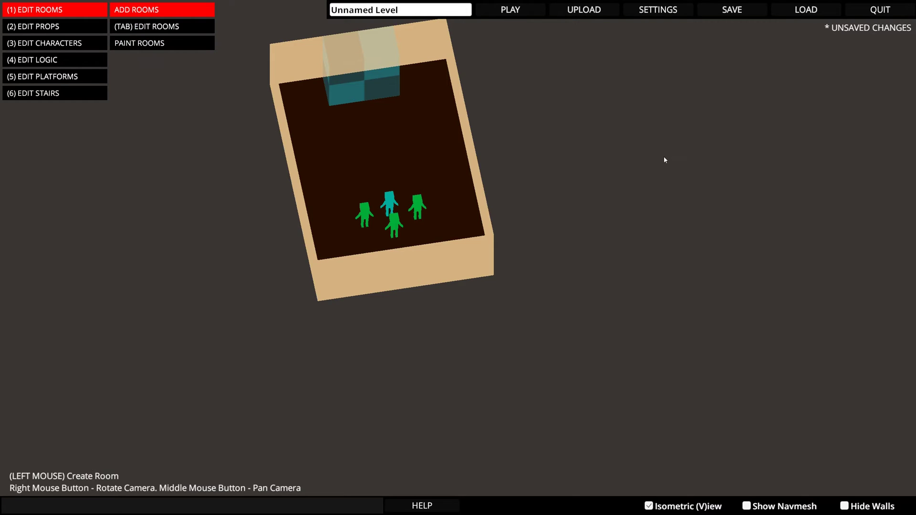
right_drag(665, 160, 520, 203)
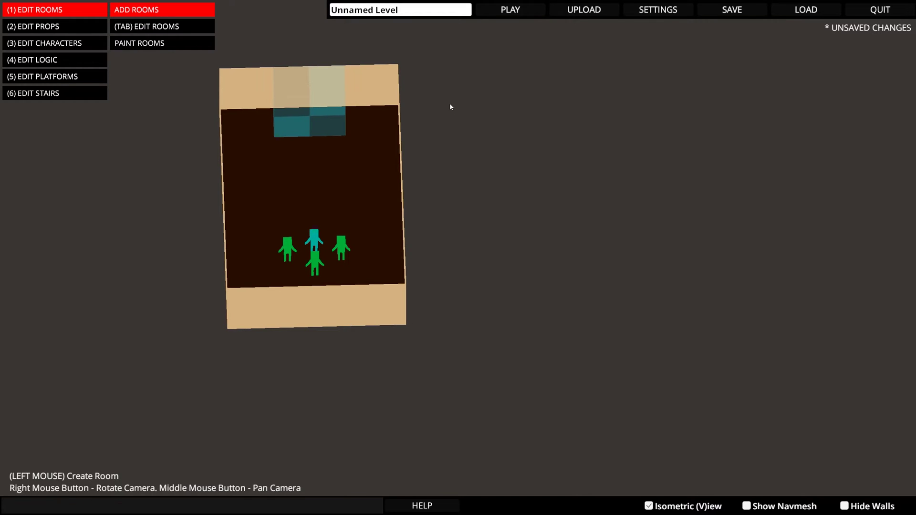
drag(450, 107, 622, 267)
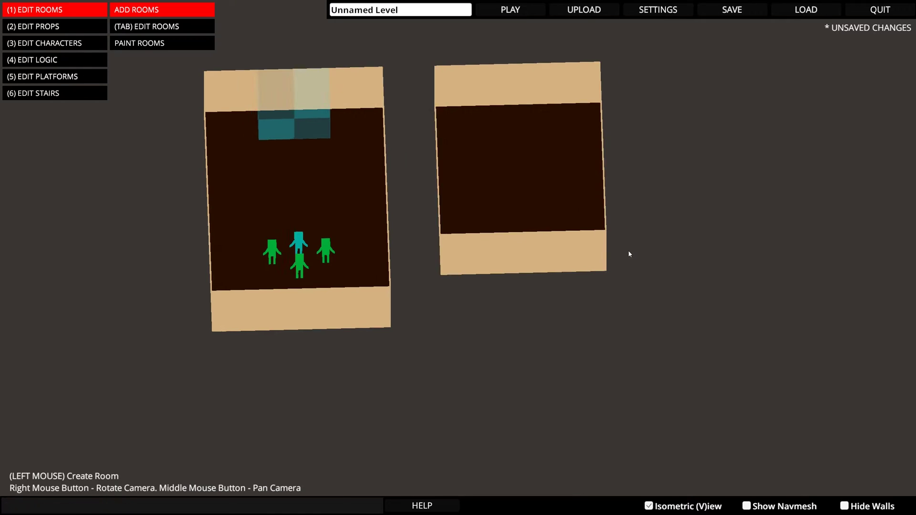
- Select the new room in room editing mode and move its corners to adjust its outline
right_drag(629, 255, 584, 219)
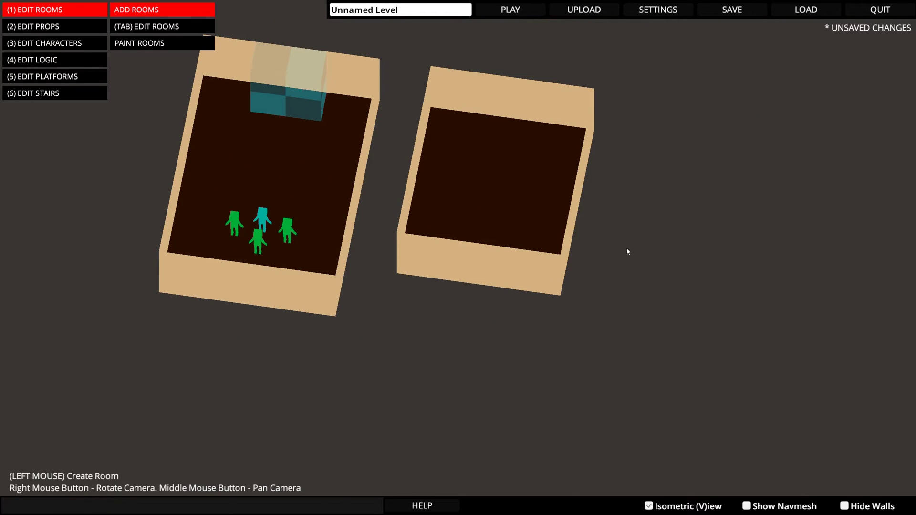
middle_drag(628, 252, 554, 254)
key(Tab)
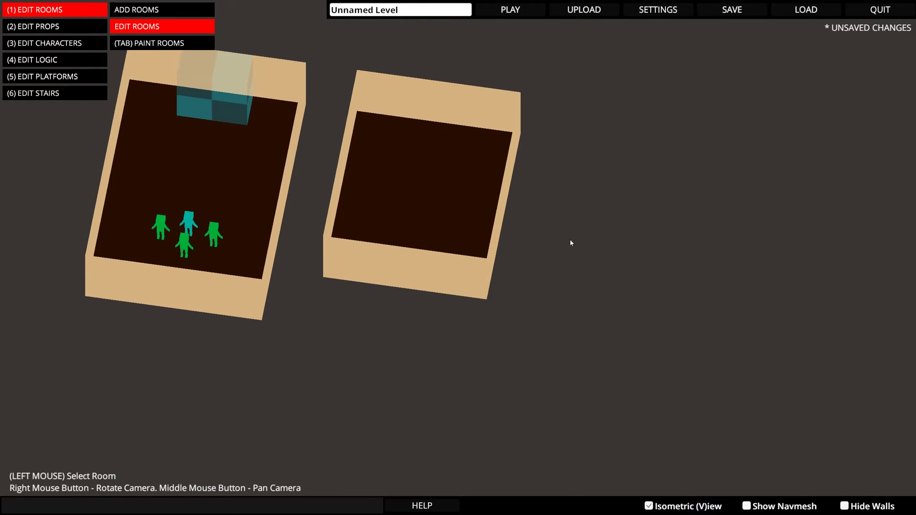
click(435, 170)
right_drag(539, 218, 494, 264)
mouse_move(484, 279)
mouse_down()
mouse_move(382, 224)
mouse_move(482, 288)
mouse_up()
mouse_move(321, 265)
mouse_down()
mouse_move(361, 222)
mouse_move(329, 265)
mouse_up()
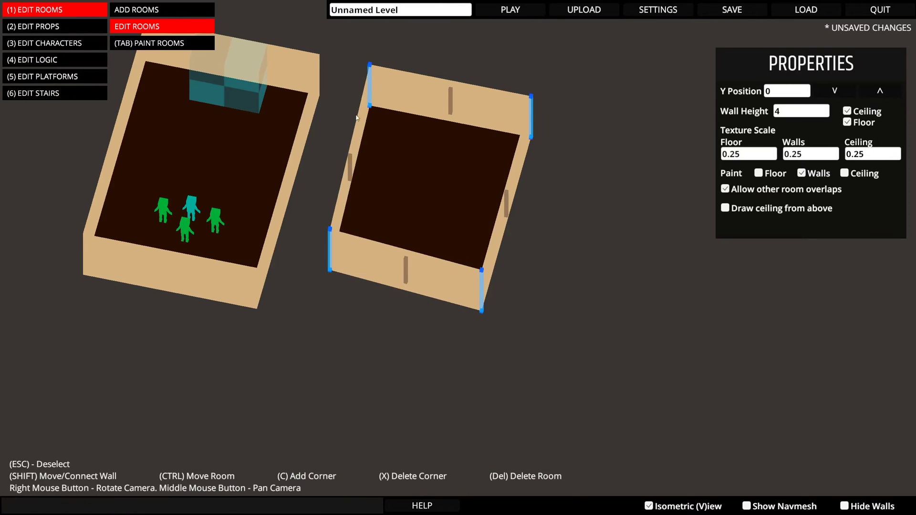
drag(370, 87, 397, 98)
drag(531, 117, 531, 97)
- Add three corners to the selected room, two on its short wall and one on a long wall, and pull them outward
right_drag(512, 125, 524, 161)
key(c)
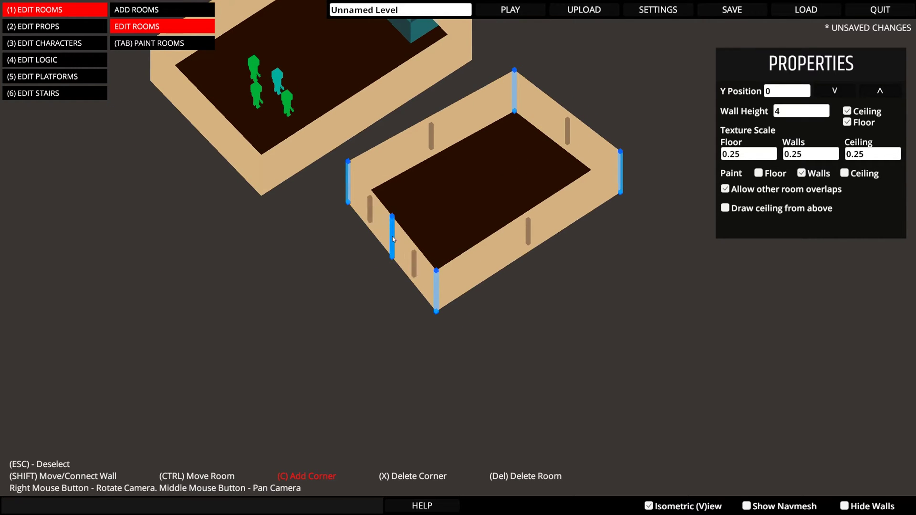
drag(392, 236, 326, 277)
drag(381, 299, 372, 366)
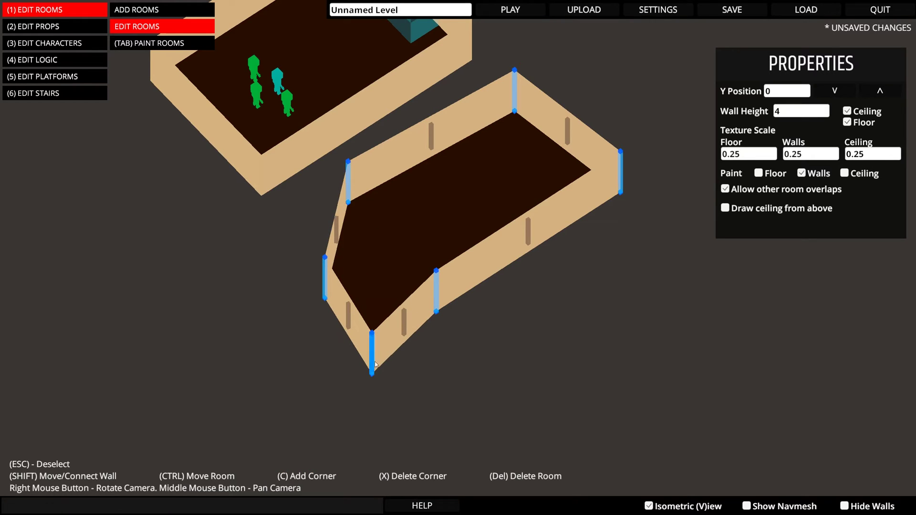
key(c)
click(529, 236)
drag(529, 239, 553, 287)
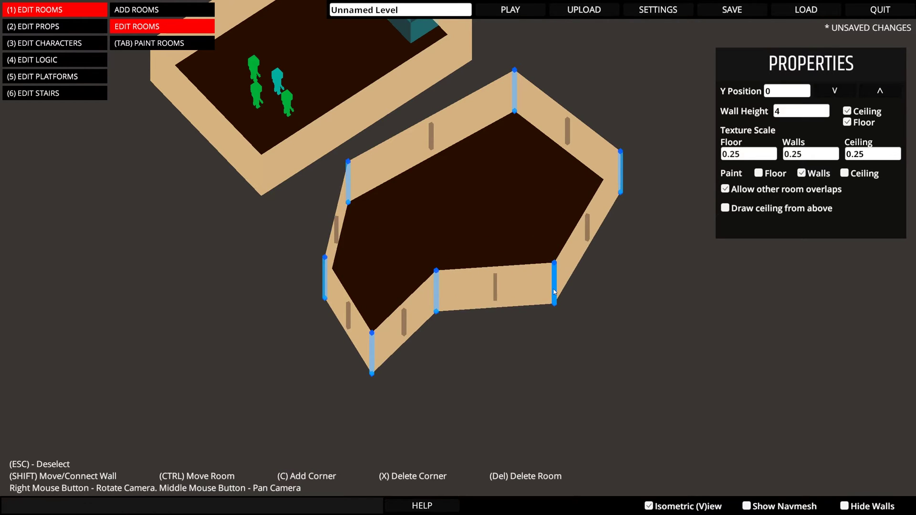
- Delete corners from the reshaped room until only the minimum of four is left
key(x)
click(560, 275)
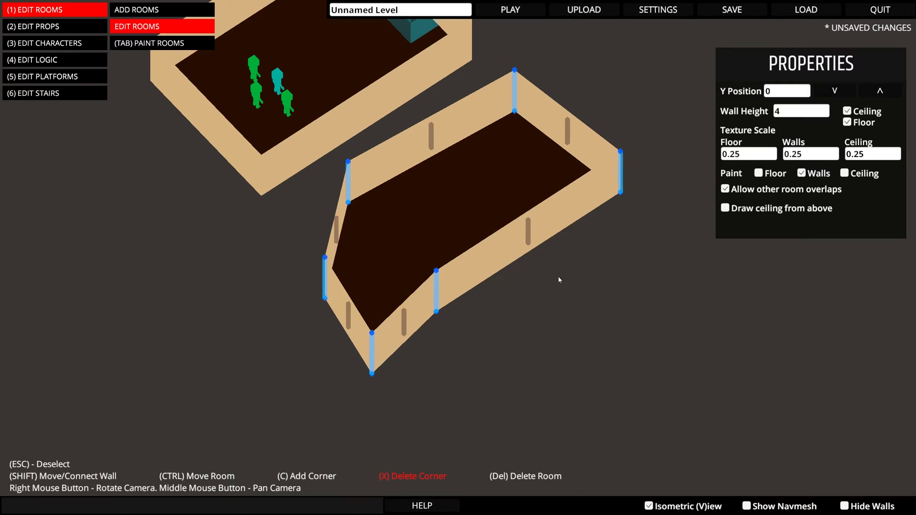
click(441, 283)
click(373, 351)
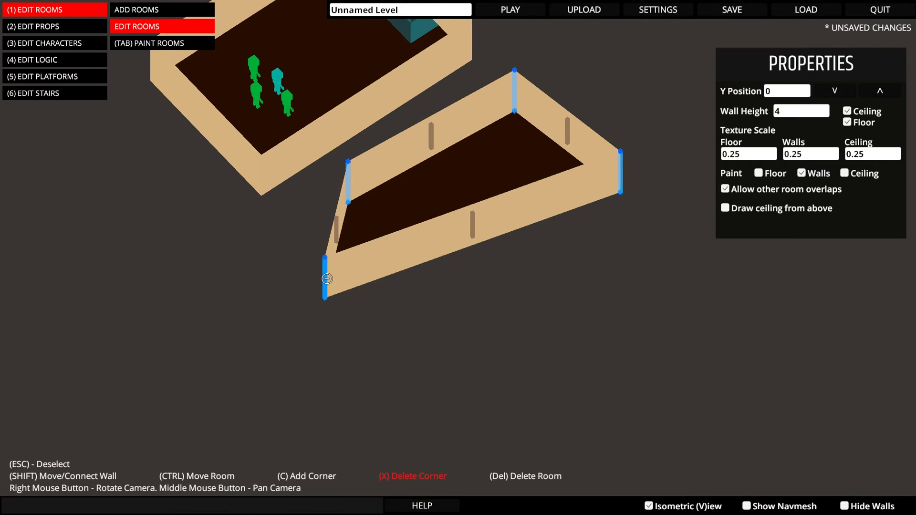
click(328, 276)
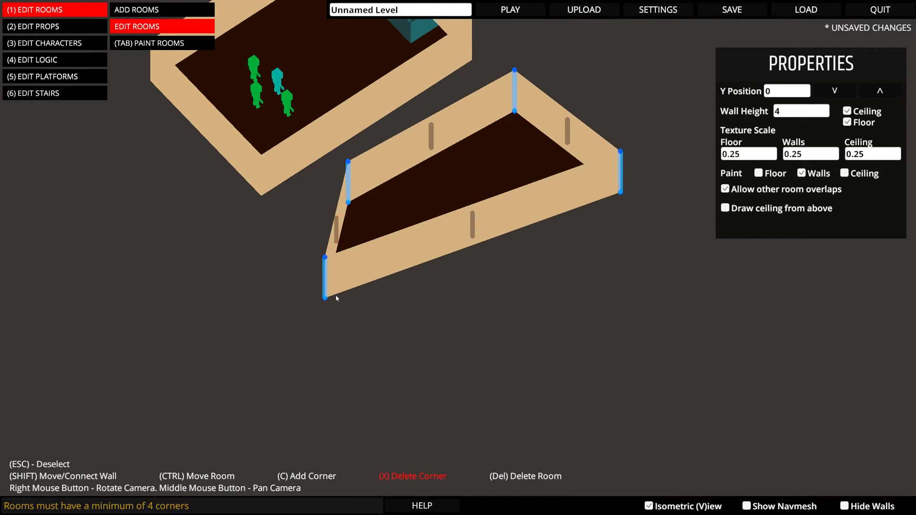
click(619, 177)
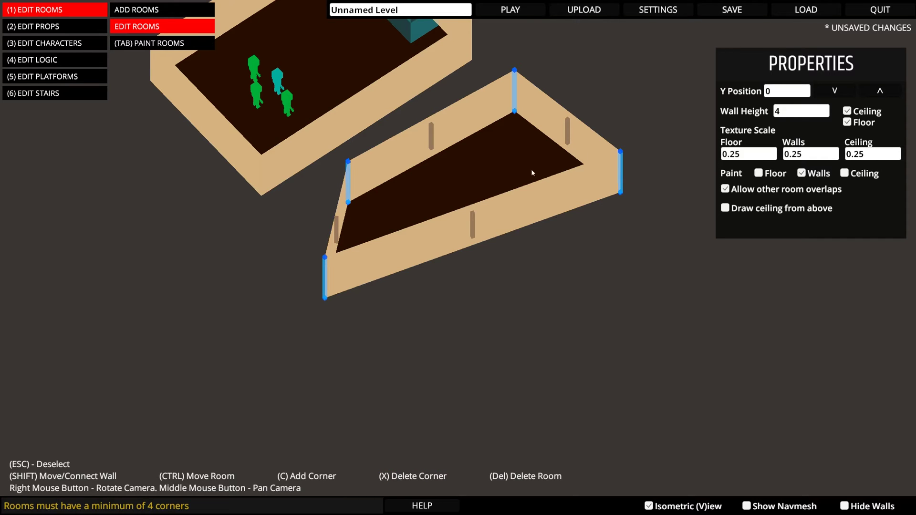
- Cycle the snapping grid through its spacings and leave it on a finer one
right_drag(437, 298, 530, 278)
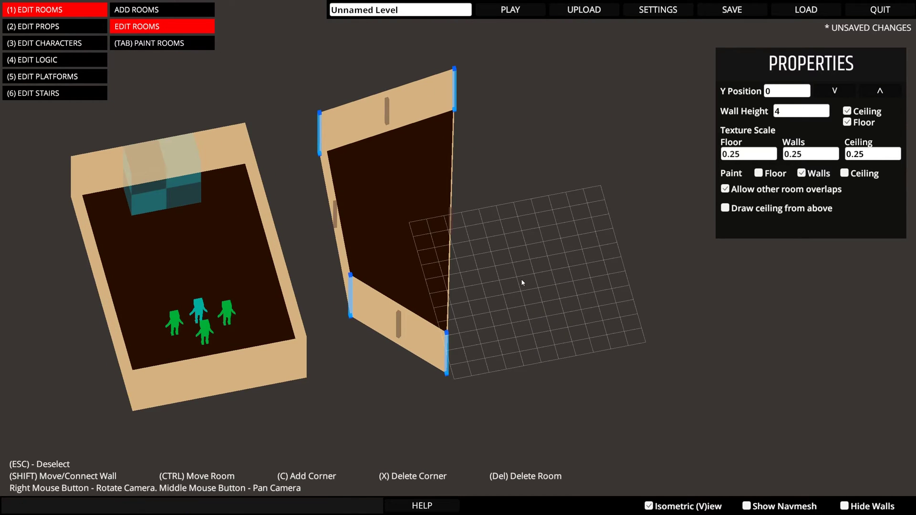
scroll(521, 279, down, 2)
scroll(521, 279, up, 4)
scroll(521, 278, down, 3)
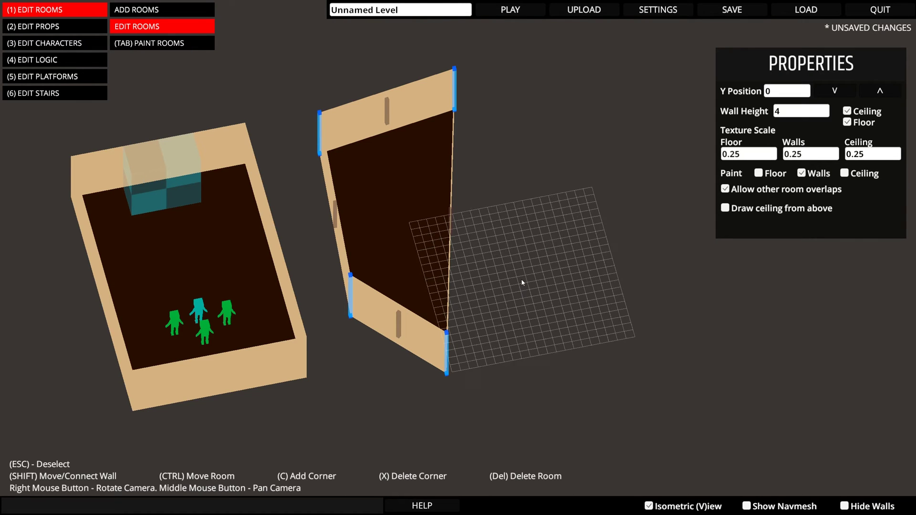
- Move the room's four corners to form a rectangle again, placing the last corner at 17, 0, 11
middle_drag(471, 333, 450, 340)
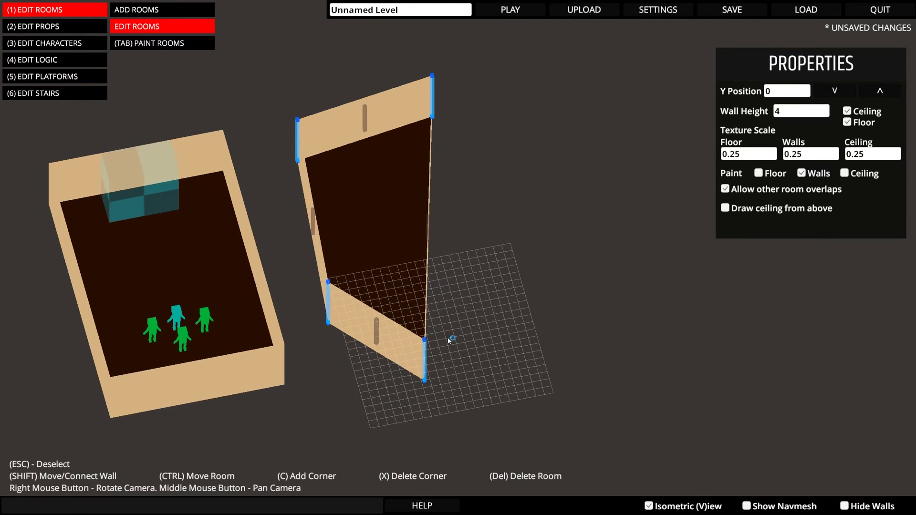
right_drag(449, 340, 473, 349)
drag(406, 361, 478, 299)
drag(323, 300, 317, 309)
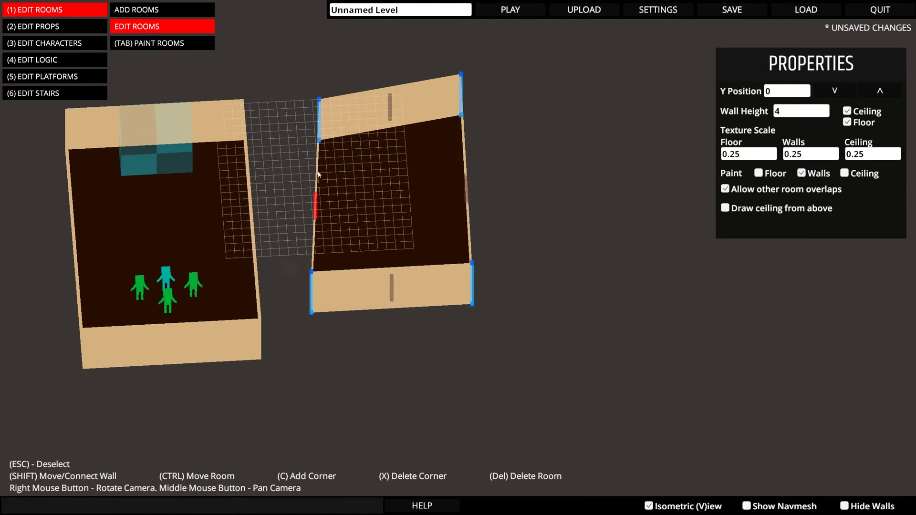
drag(324, 142, 305, 120)
drag(462, 114, 459, 111)
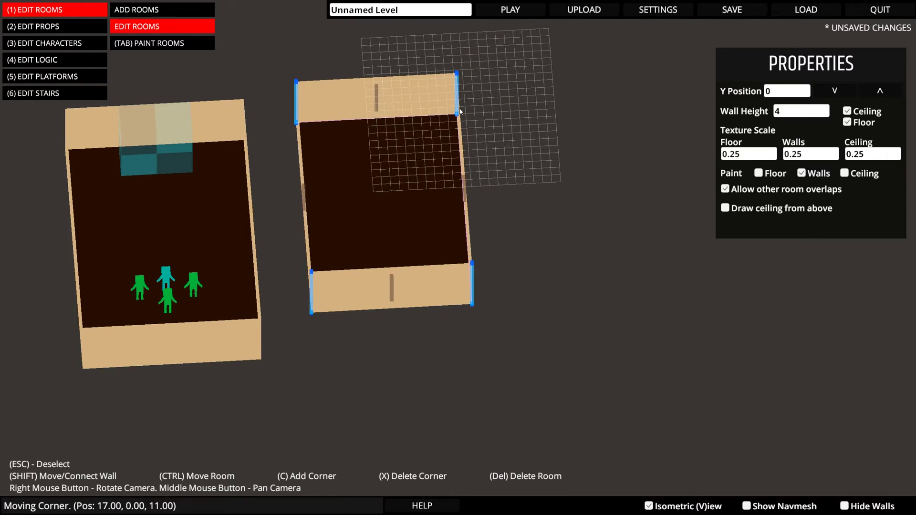
right_drag(479, 138, 466, 164)
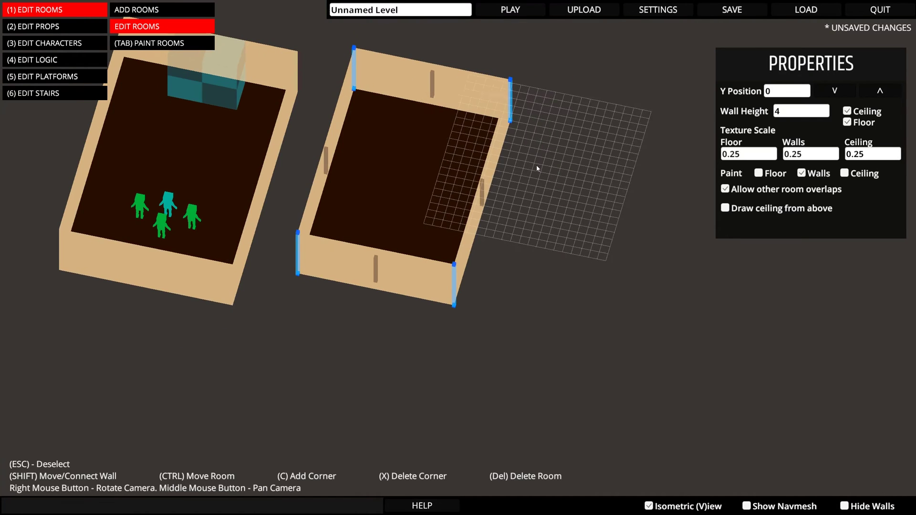
- Switch to adding rooms and create a very small third room on the far side of the second room
middle_drag(531, 241, 307, 230)
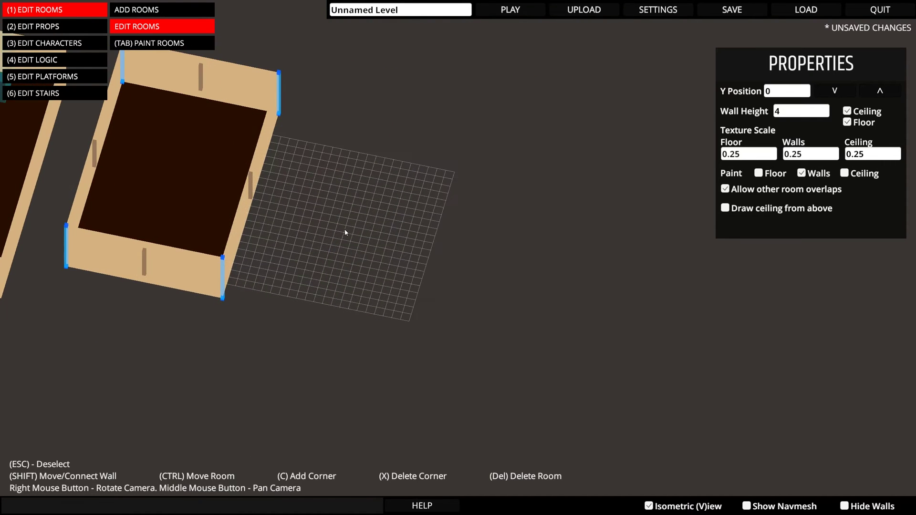
key(Tab)
key(Tab)
drag(395, 148, 425, 196)
right_drag(425, 197, 301, 221)
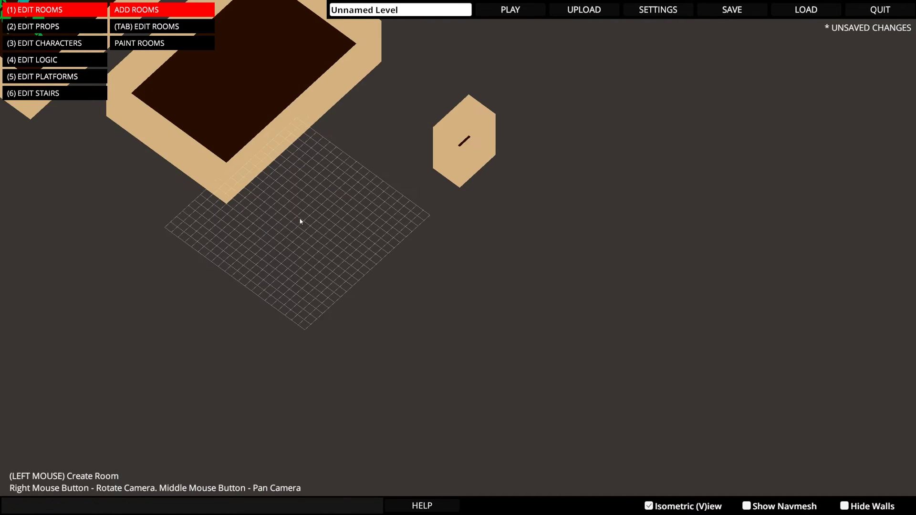
- Return to room editing and select the second room, between the starting room and the small one
middle_drag(301, 221, 440, 338)
right_drag(440, 338, 467, 338)
key(Tab)
click(542, 323)
right_drag(542, 324, 620, 303)
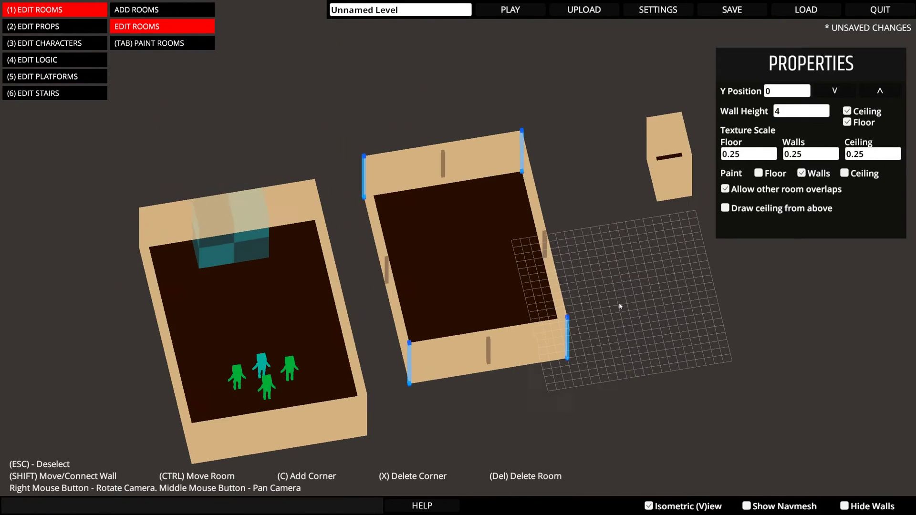
right_drag(554, 237, 528, 227)
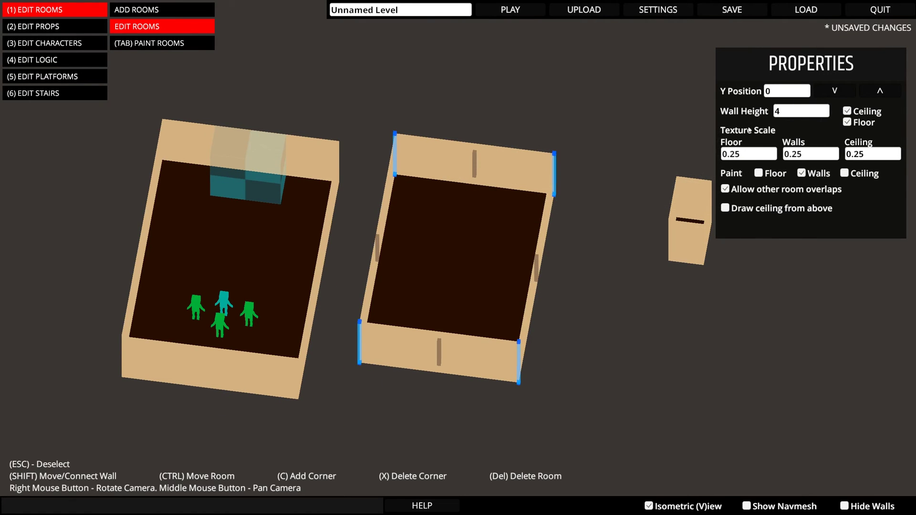
- Raise the selected room's Y position to 1.2 and lower it back to 0
click(881, 90)
click(880, 90)
click(881, 90)
click(880, 90)
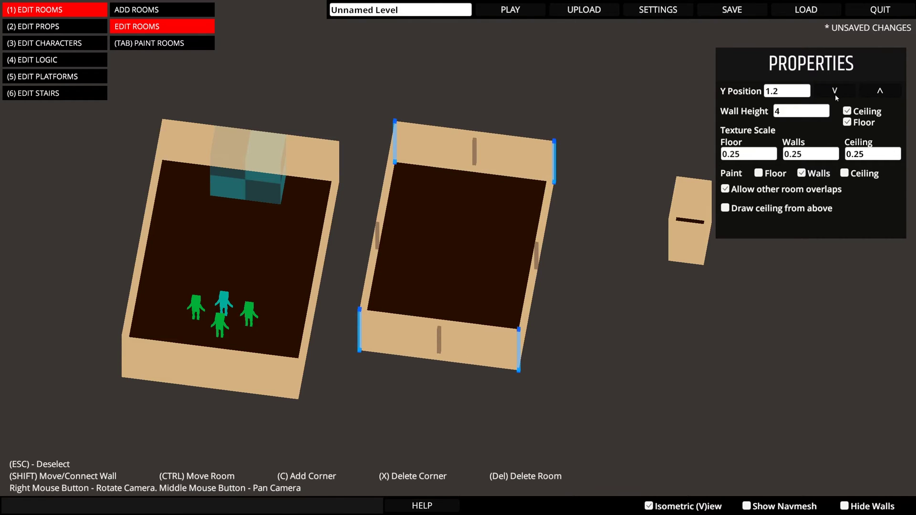
click(835, 91)
click(835, 91)
click(835, 93)
click(835, 93)
right_drag(592, 220, 462, 271)
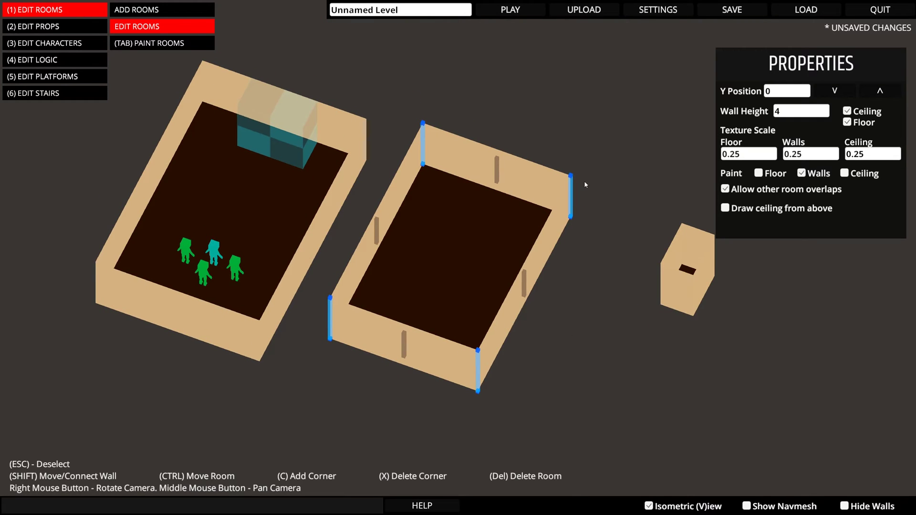
- Raise the selected room's Y position to 1
click(867, 91)
click(866, 91)
click(867, 92)
click(867, 92)
click(867, 91)
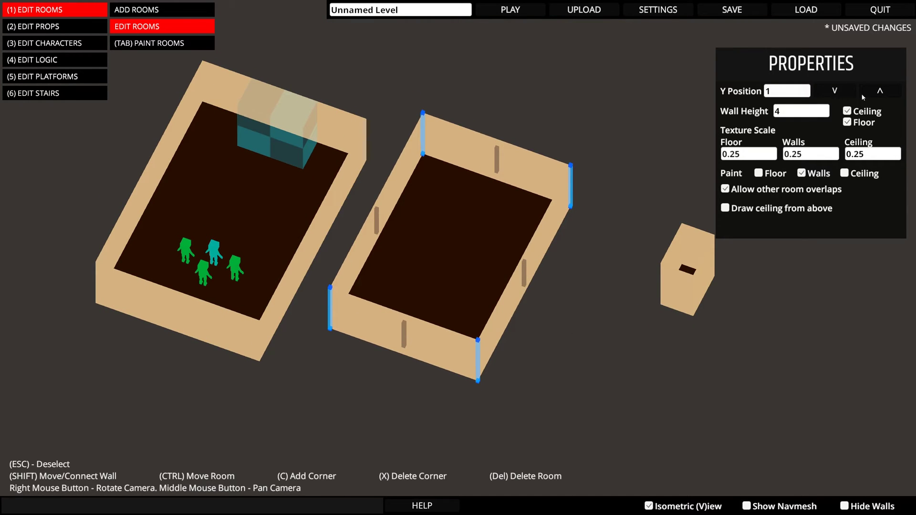
- Set the selected room's wall height to 8
click(797, 111)
text(8)
right_drag(447, 216, 681, 125)
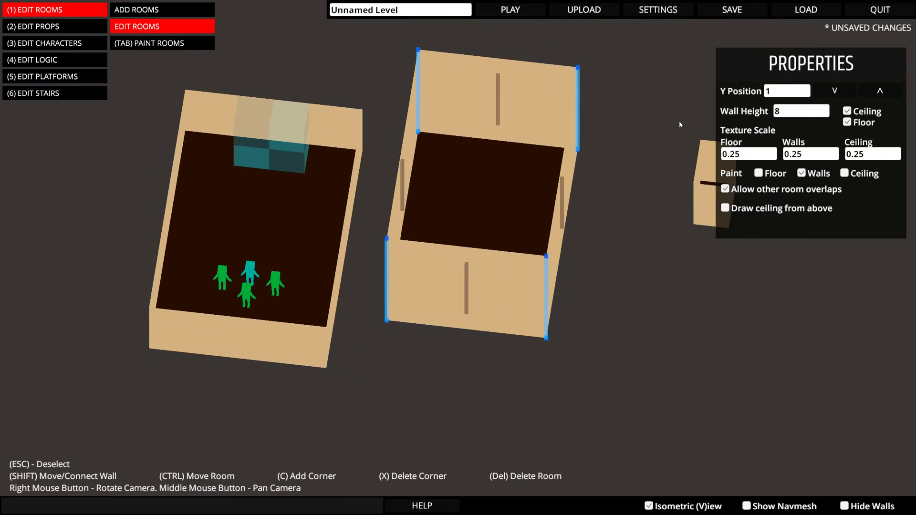
- Turn the selected room's floor and ceiling off and back on
click(849, 123)
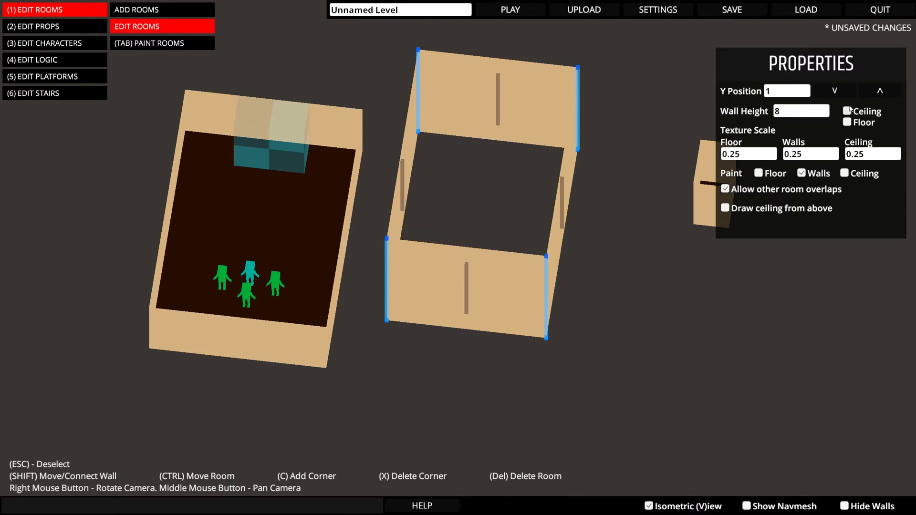
click(848, 111)
click(848, 122)
right_drag(599, 152, 664, 147)
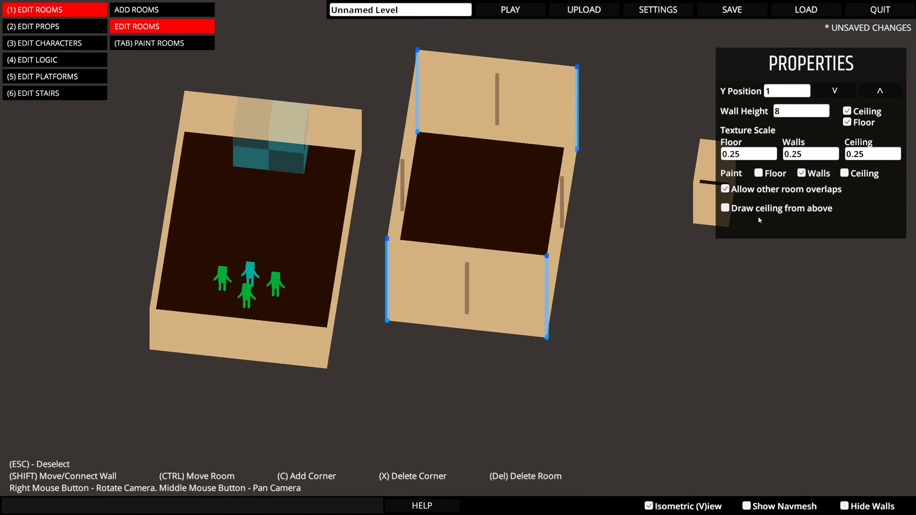
- Select the tall room's wall marker facing the character room and switch its door type through Open, Single Door and finally Double Door
right_drag(633, 199, 488, 177)
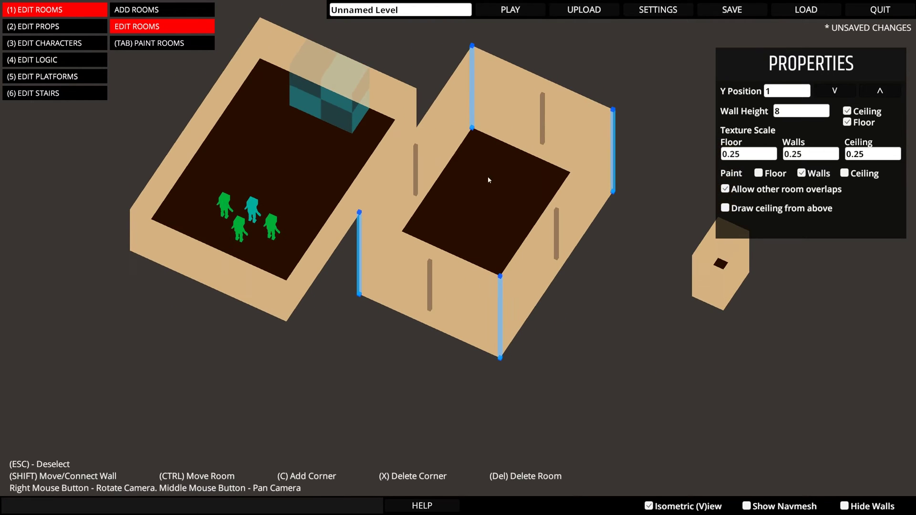
click(425, 180)
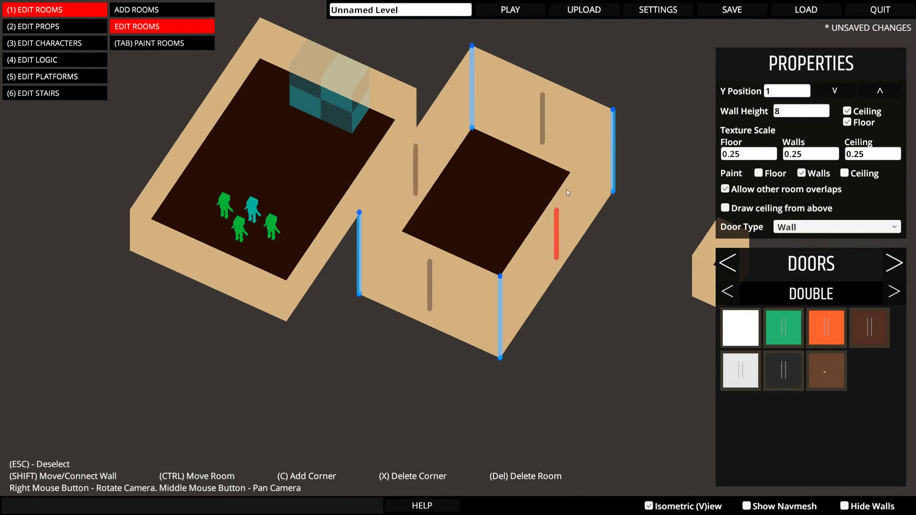
right_drag(415, 159, 566, 189)
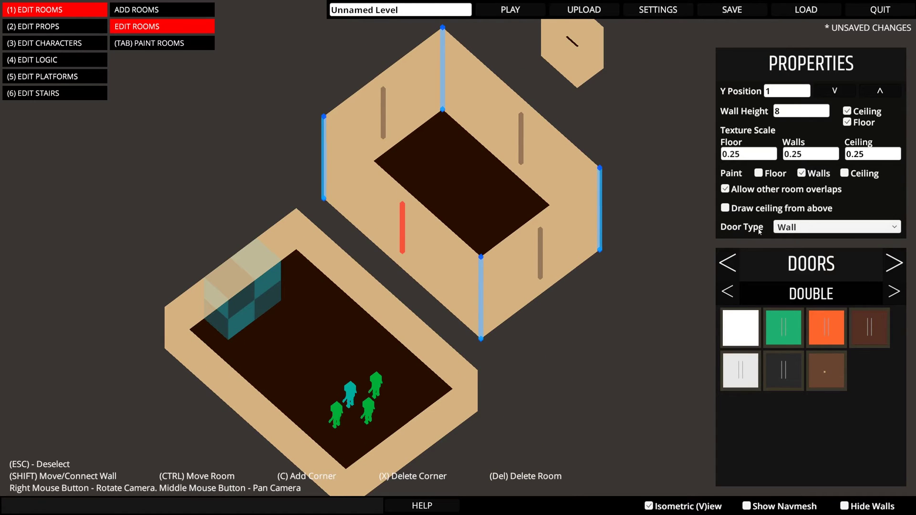
right_drag(461, 193, 451, 235)
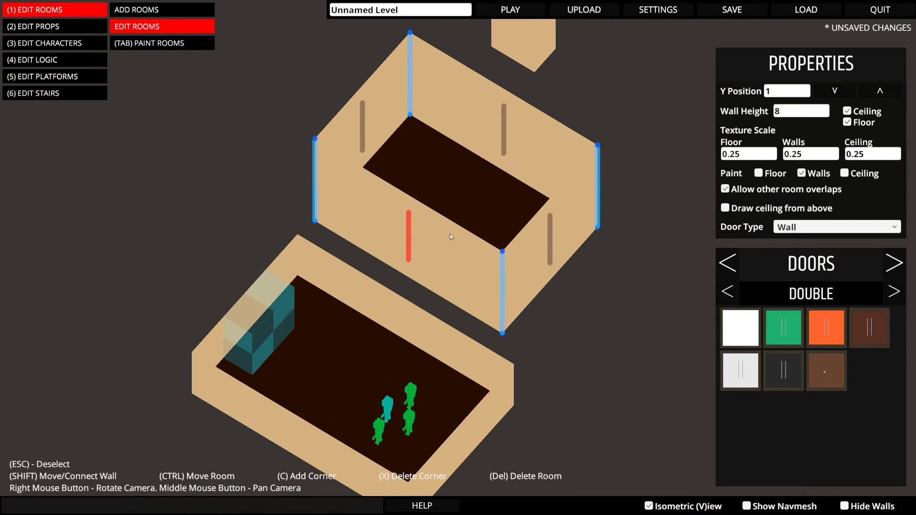
click(811, 228)
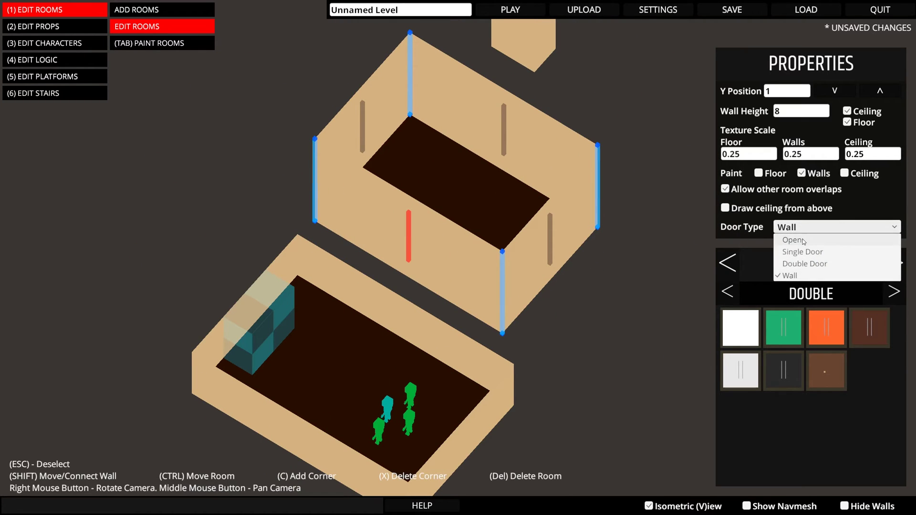
click(802, 239)
right_drag(575, 208, 661, 220)
click(845, 231)
click(791, 251)
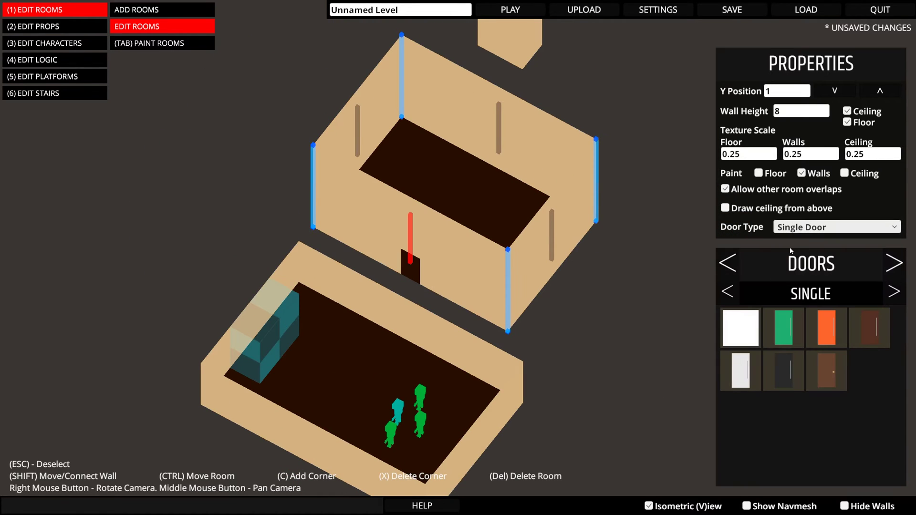
click(825, 230)
click(819, 262)
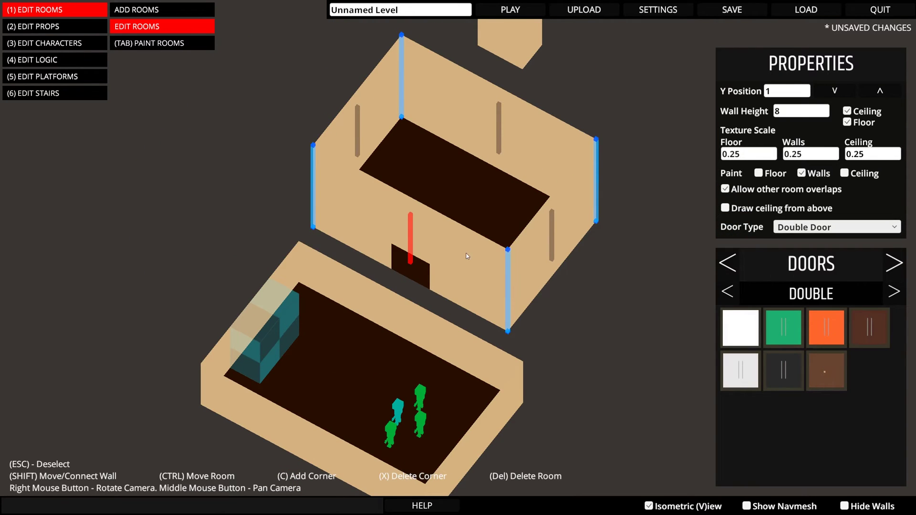
- Try several double door styles on the doorway, including green and orange, and return it to the blank style
right_drag(518, 281, 601, 272)
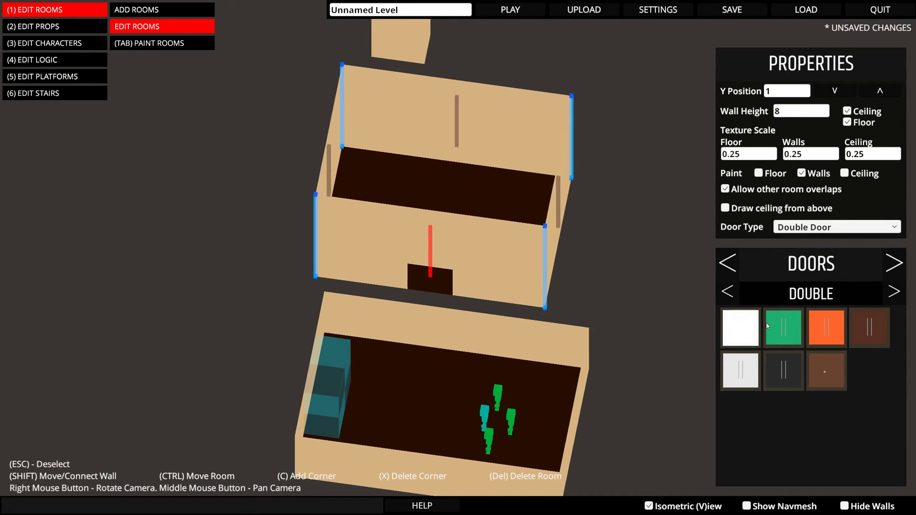
click(783, 328)
click(752, 357)
click(780, 362)
click(785, 340)
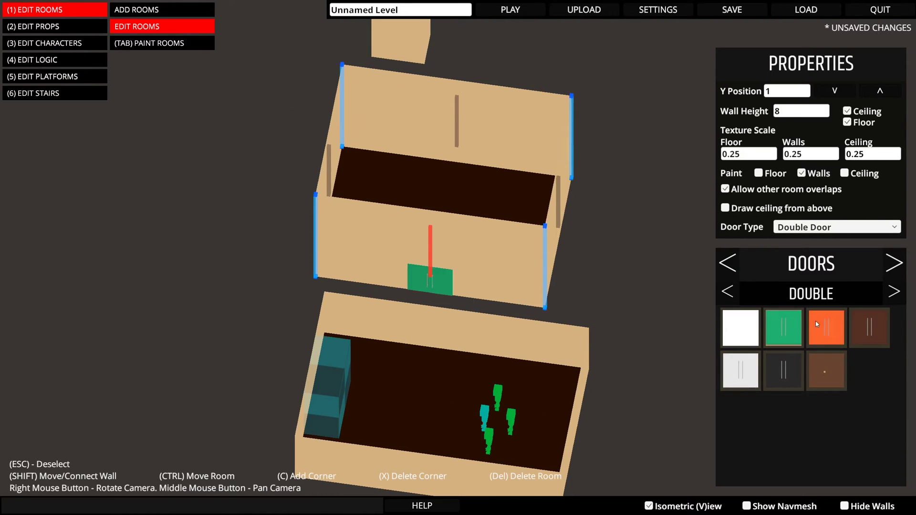
click(817, 327)
click(828, 364)
click(862, 336)
click(736, 343)
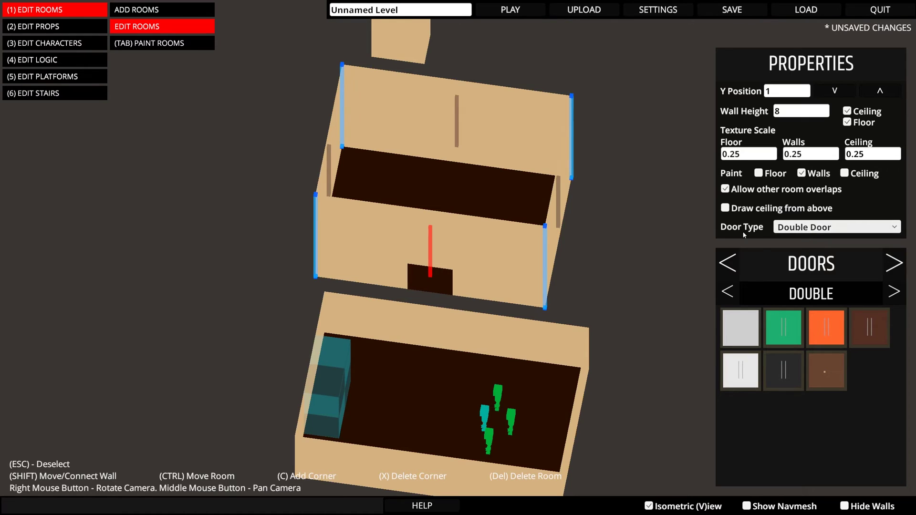
- Add a small rectangular room beside the character room, on the side away from the tall room
middle_drag(517, 217, 572, 202)
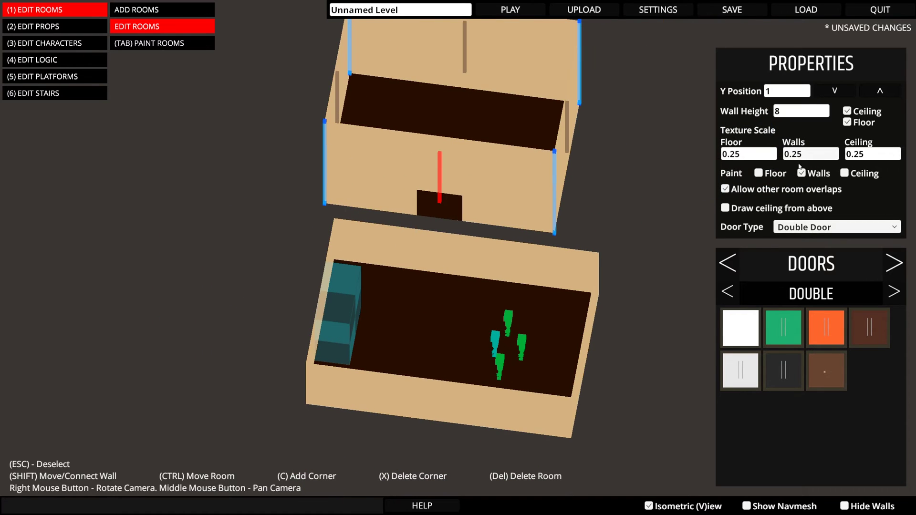
click(808, 230)
click(614, 215)
right_drag(613, 214, 583, 230)
key(Tab)
middle_drag(529, 210, 614, 120)
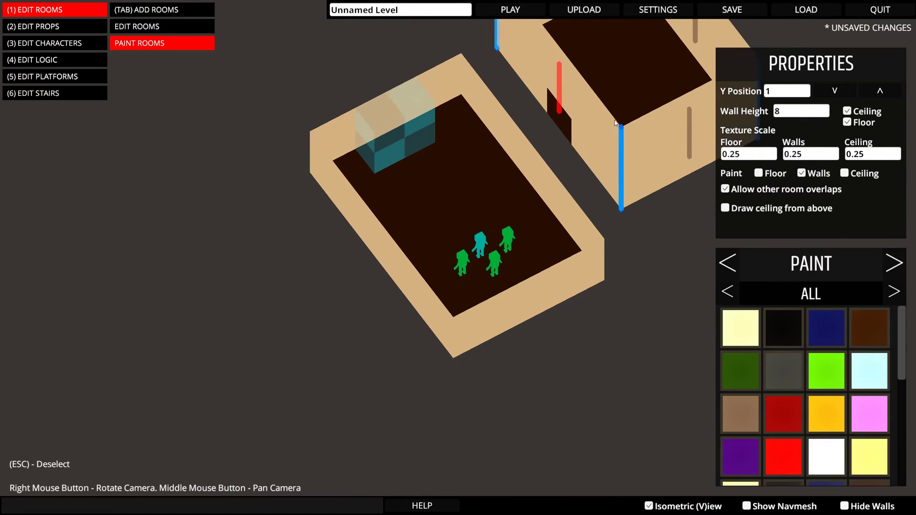
key(Tab)
drag(262, 234, 394, 304)
- Select the new small room and move its facing wall onto the character room's wall to connect the two rooms
key(Tab)
click(414, 283)
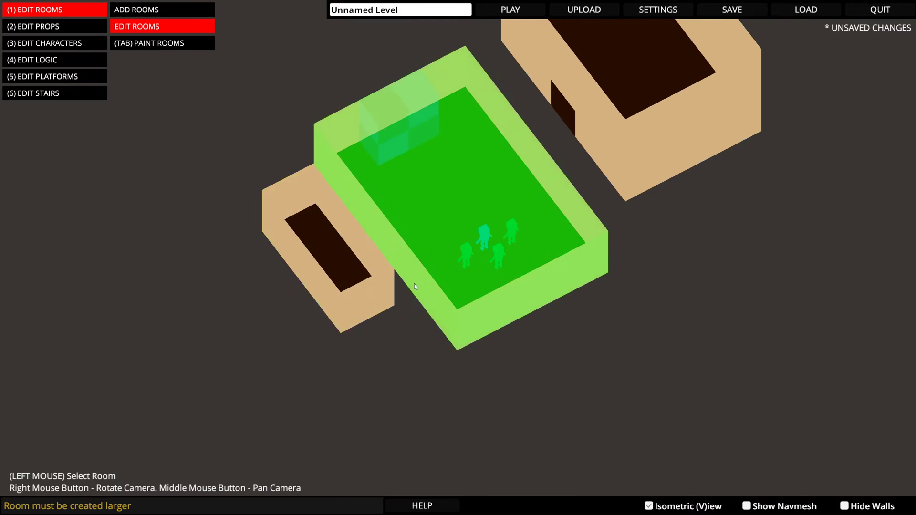
click(379, 288)
click(399, 290)
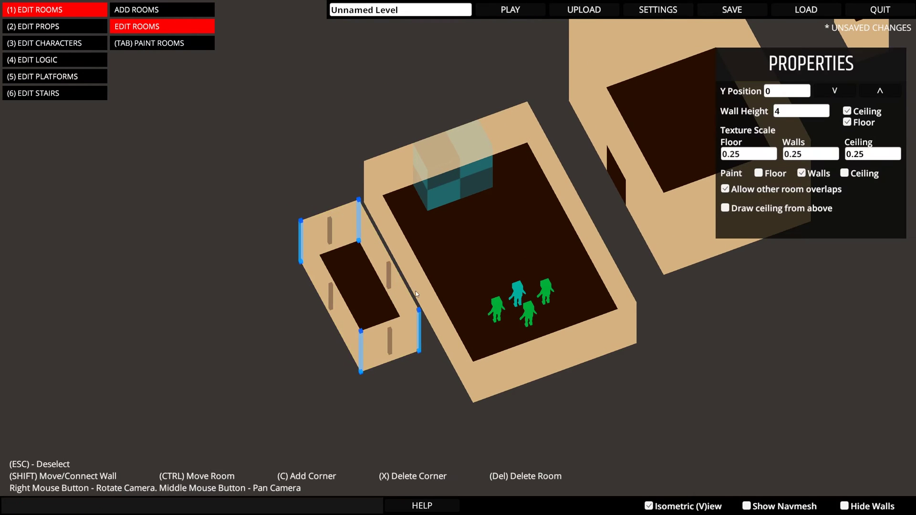
key(shift)
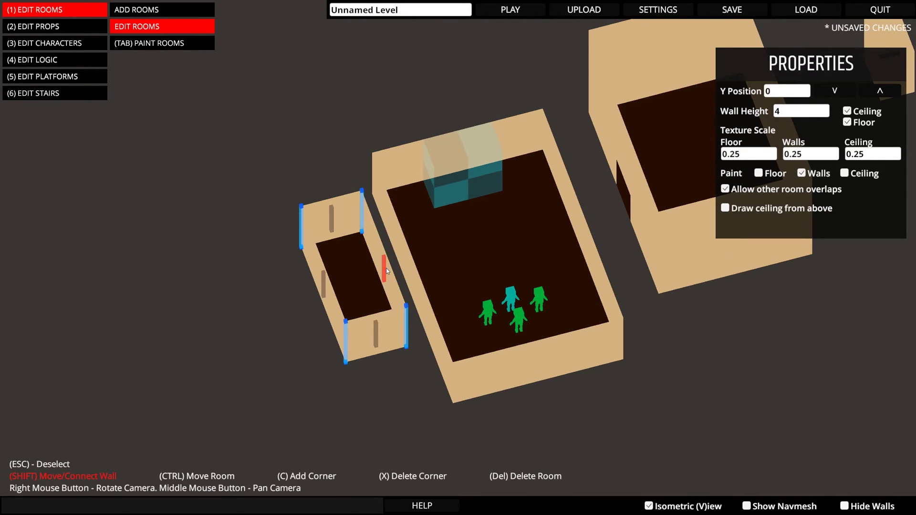
shift+drag(386, 270, 407, 279)
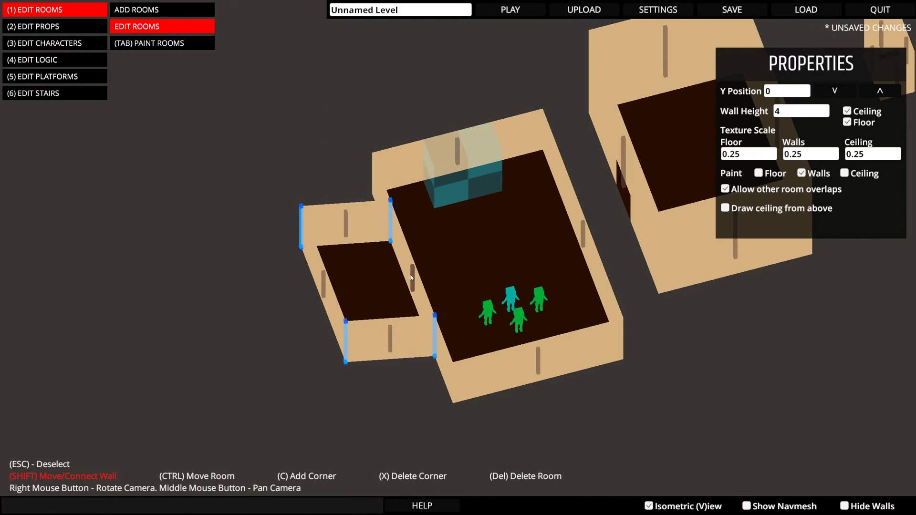
mouse_move(411, 276)
shift+mouse_down()
mouse_move(373, 274)
mouse_move(422, 268)
mouse_move(399, 274)
mouse_move(411, 265)
shift+mouse_up()
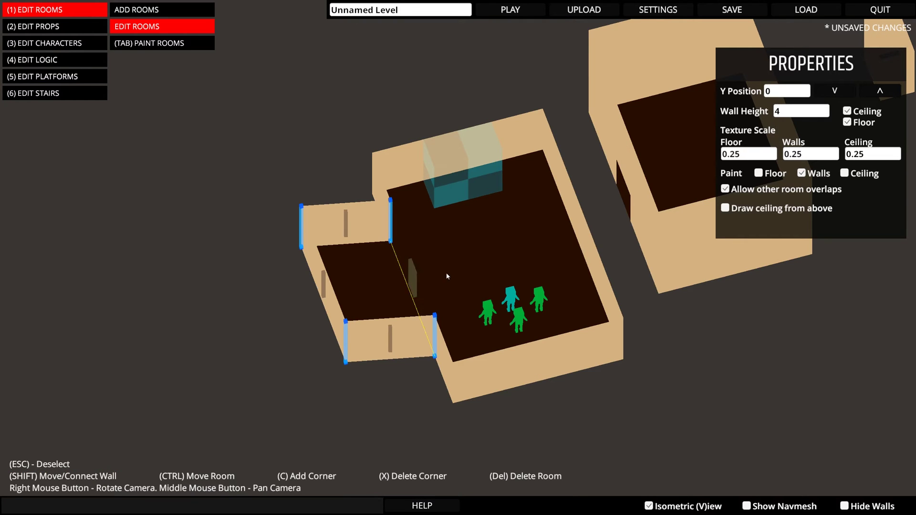
- Move the connected small room's outer wall away from the character room to lengthen the room
right_drag(446, 274, 385, 231)
shift+drag(385, 230, 217, 211)
right_drag(445, 234, 386, 167)
- Select the connection between the small room and the character room and switch its door type through Single Door, Double Door and Wall
click(401, 215)
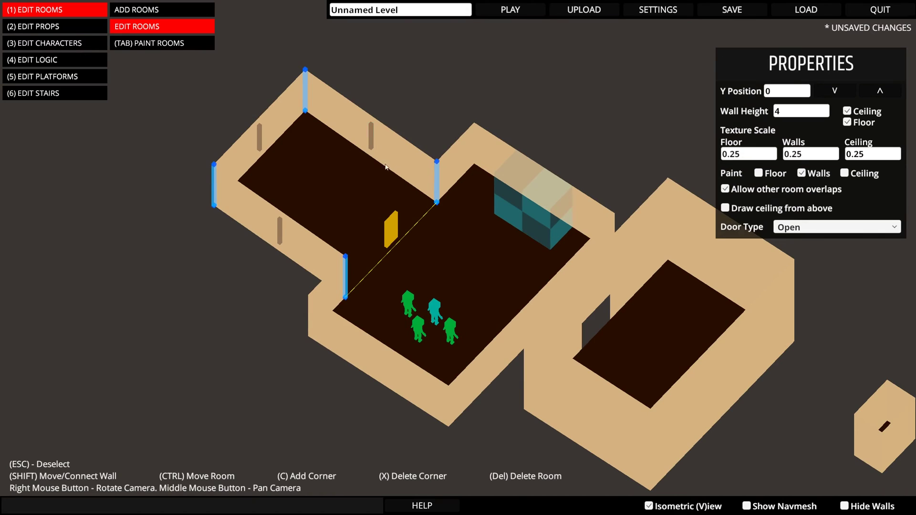
click(279, 231)
click(793, 229)
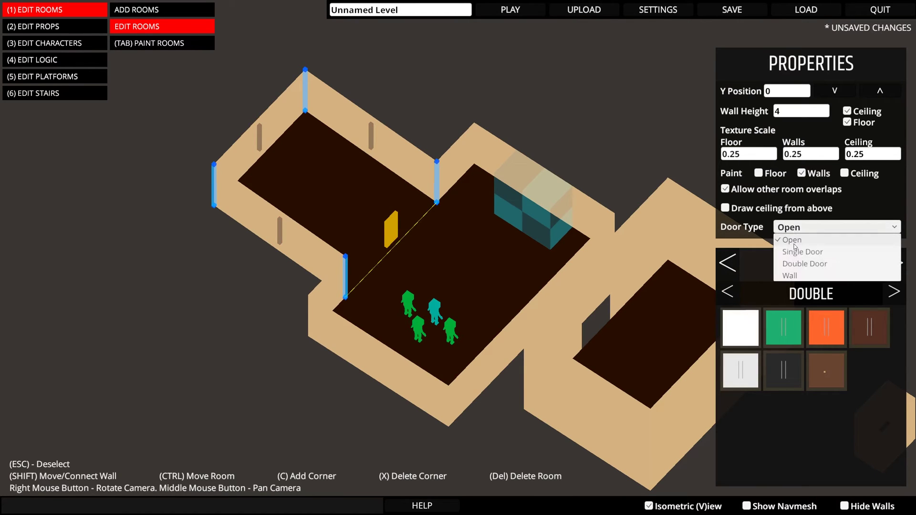
click(798, 251)
click(800, 228)
click(801, 264)
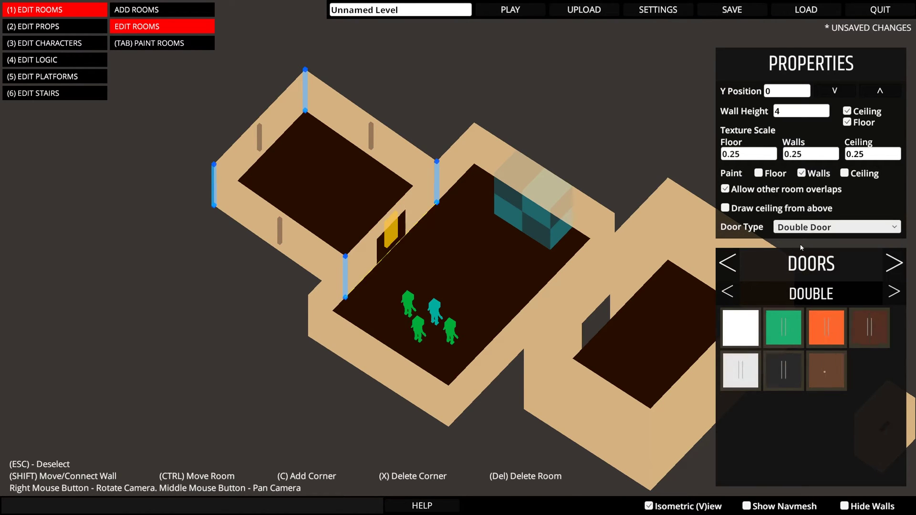
click(802, 228)
click(789, 276)
right_drag(477, 238, 436, 223)
middle_drag(436, 223, 475, 299)
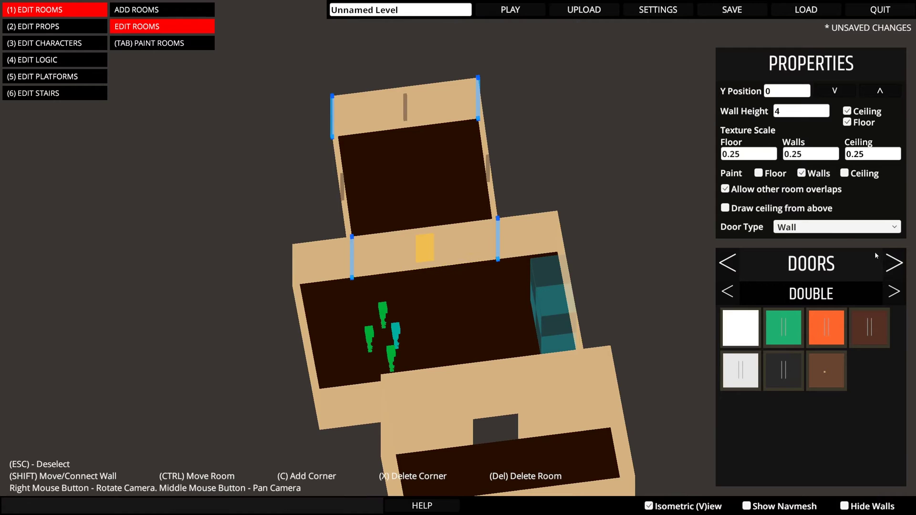
- Change the connection's door type through Open and Single Door, finishing with Double Door
click(840, 228)
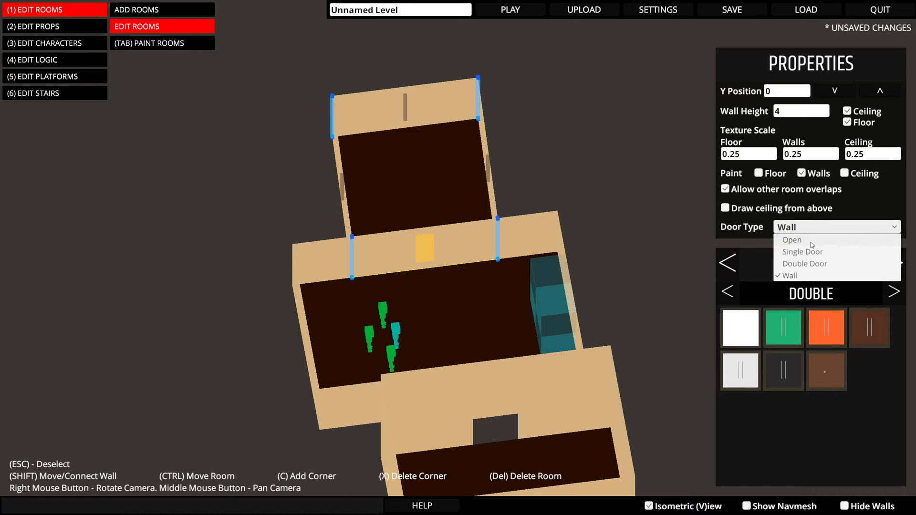
click(811, 244)
right_drag(608, 225, 549, 226)
click(842, 228)
click(812, 254)
click(803, 229)
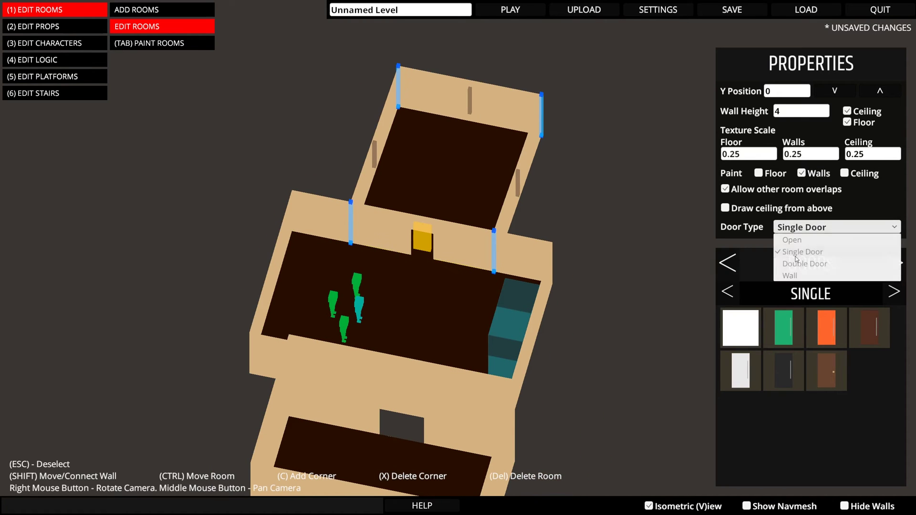
click(797, 264)
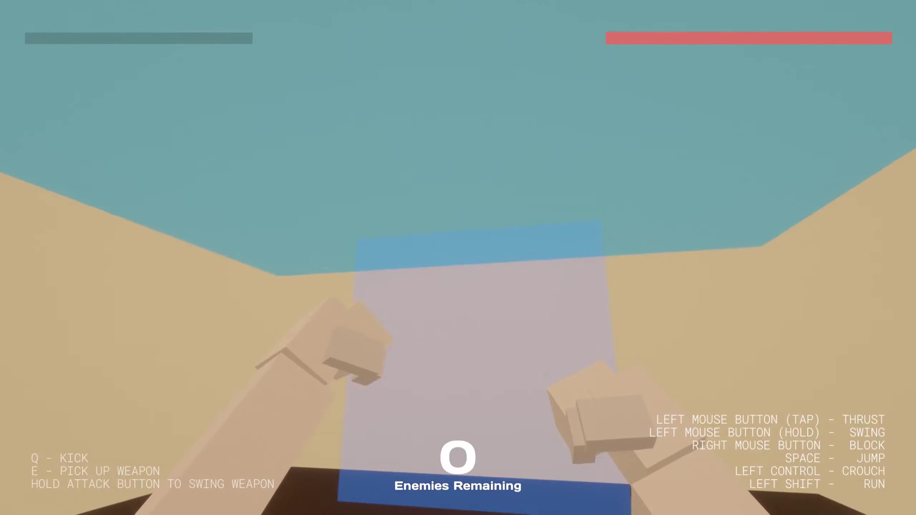
- Walk through the connected rooms in play mode to inspect the door, and return to the editor
key(w)
key(w)
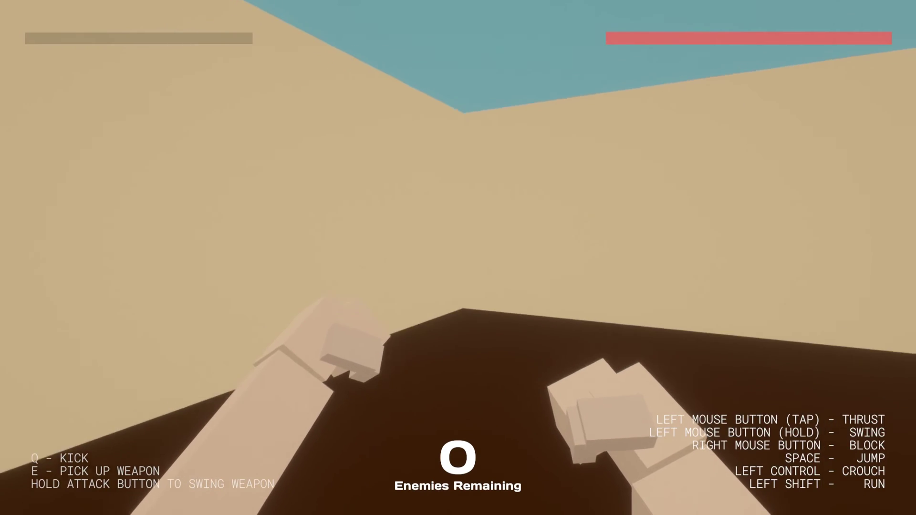
key(w)
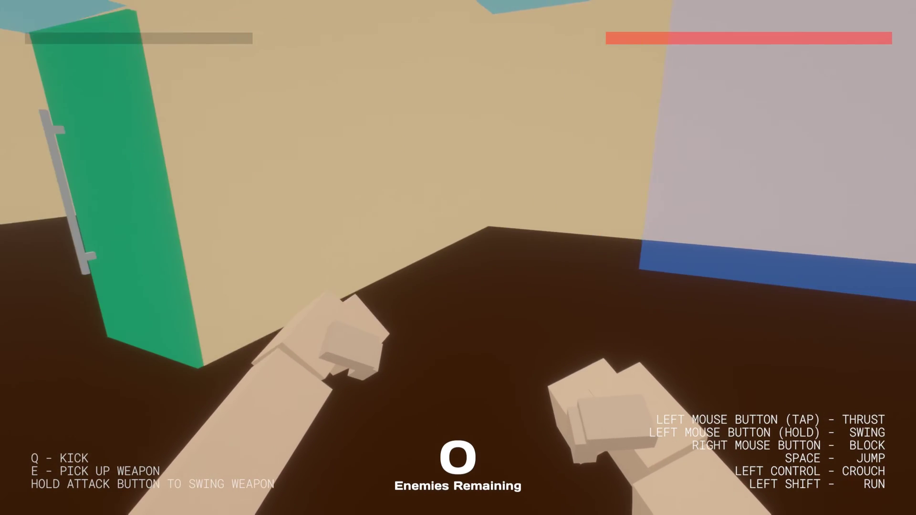
key(Escape)
click(182, 427)
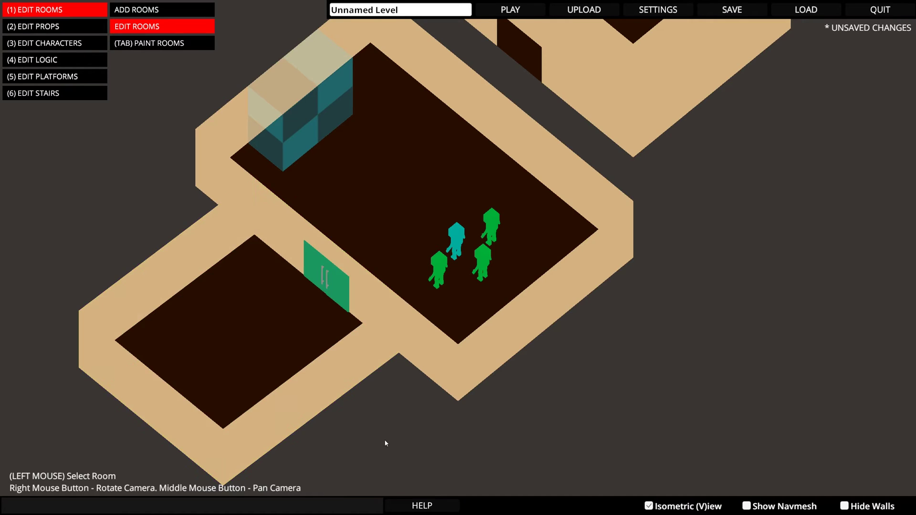
- Select the connected small room in Paint Rooms mode and paint only its floor dark green
middle_drag(385, 442, 294, 428)
right_drag(366, 417, 295, 310)
key(Tab)
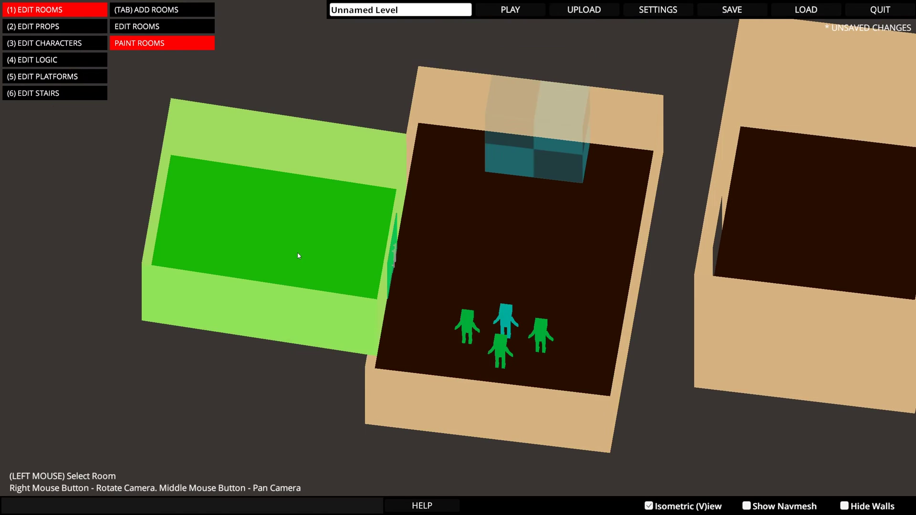
click(299, 256)
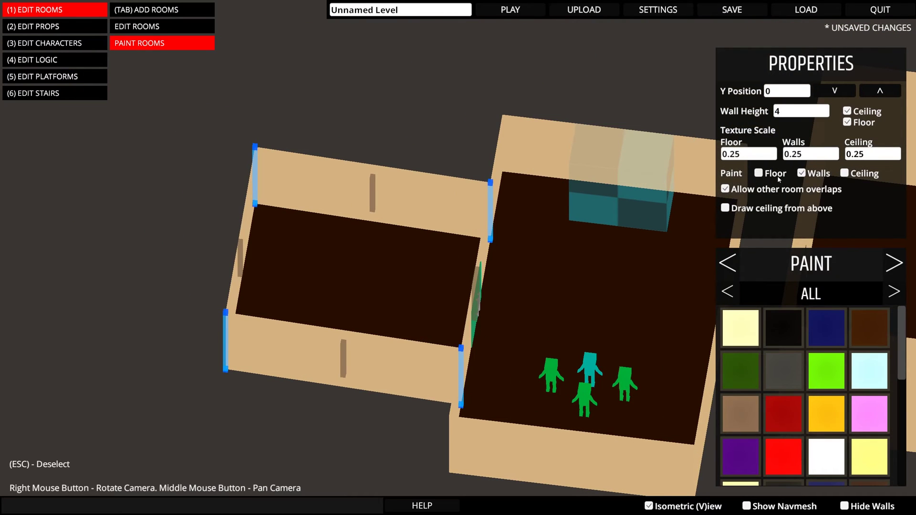
click(778, 176)
click(811, 175)
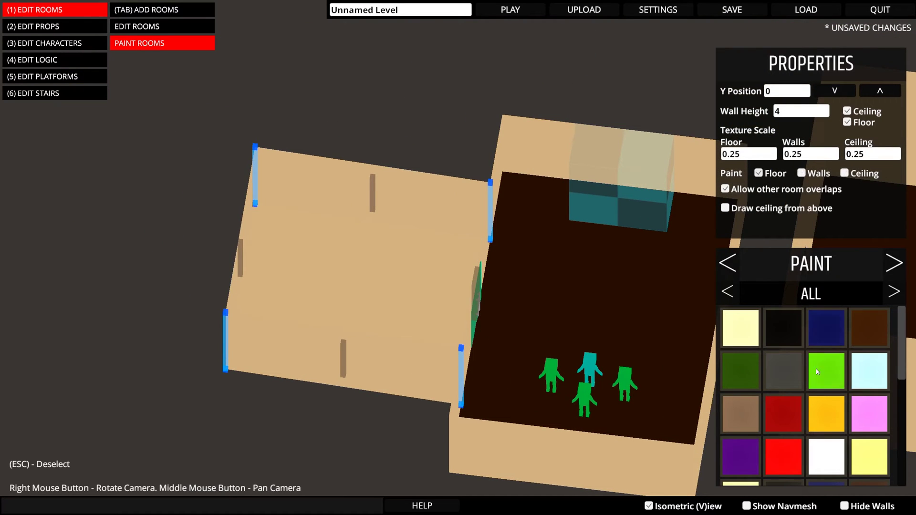
click(744, 378)
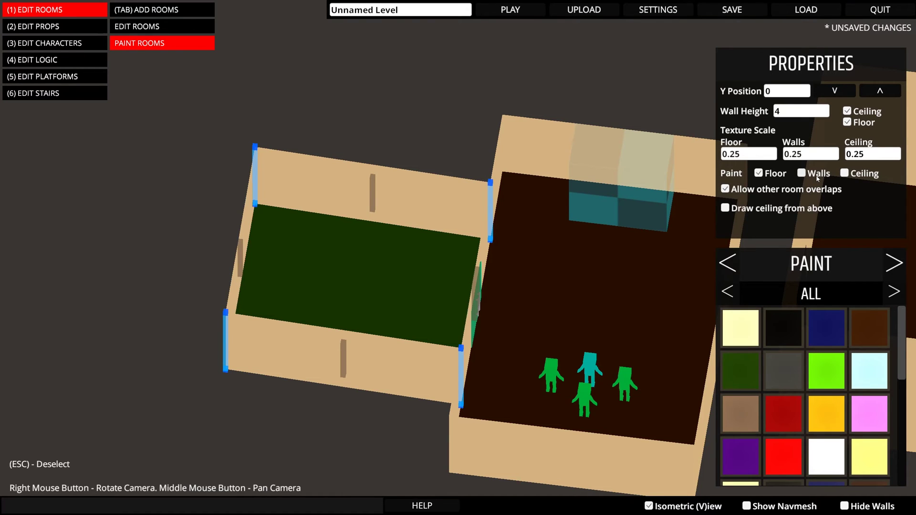
- Paint the selected room's walls bright green and repaint them pink
click(810, 177)
click(834, 362)
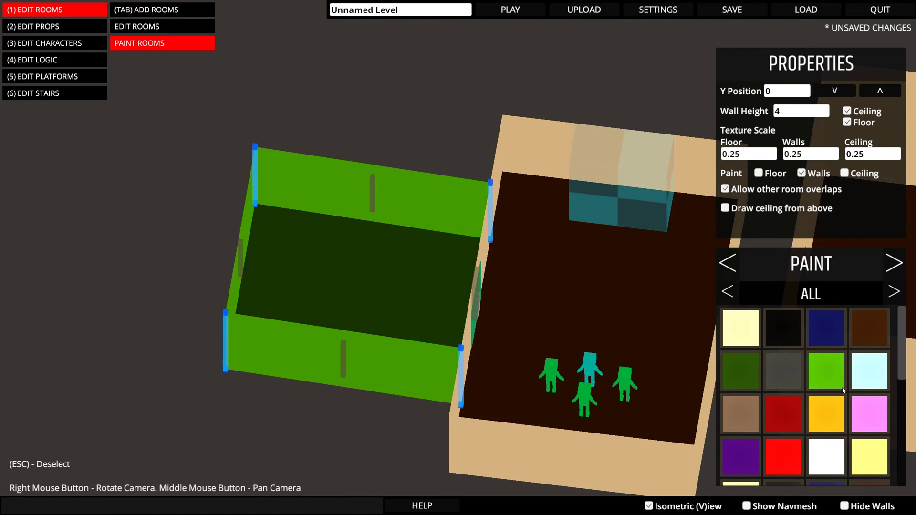
click(861, 404)
right_drag(875, 326, 609, 228)
- Toggle drawing the selected room's ceiling from above on and off several times, leaving it off
click(729, 211)
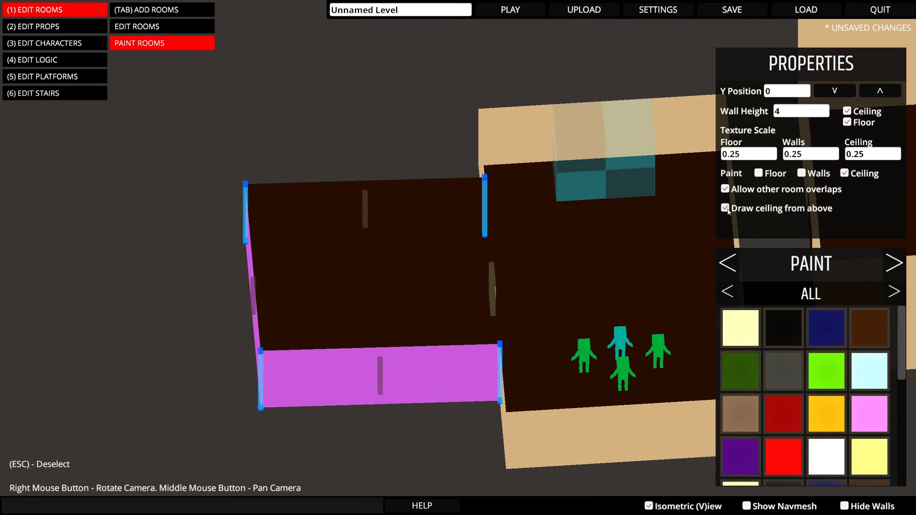
click(729, 210)
click(729, 211)
click(729, 211)
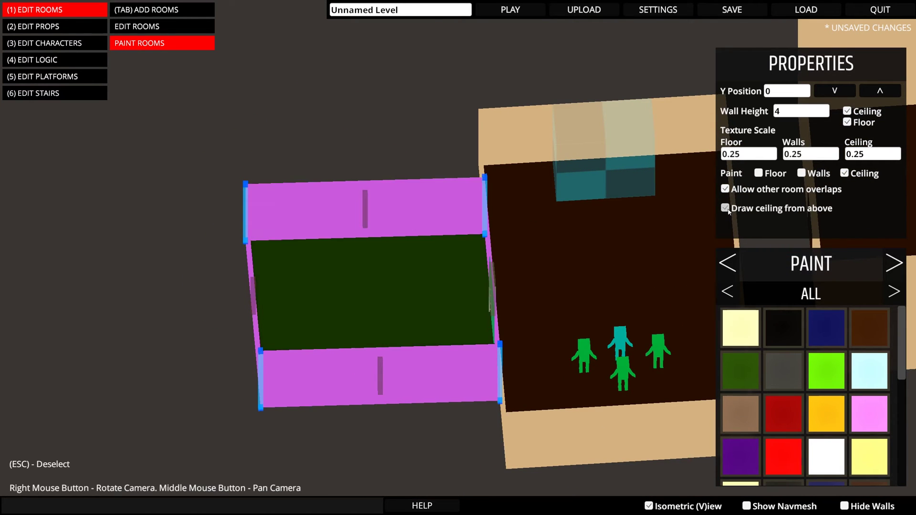
click(729, 211)
click(729, 211)
right_drag(673, 219, 523, 208)
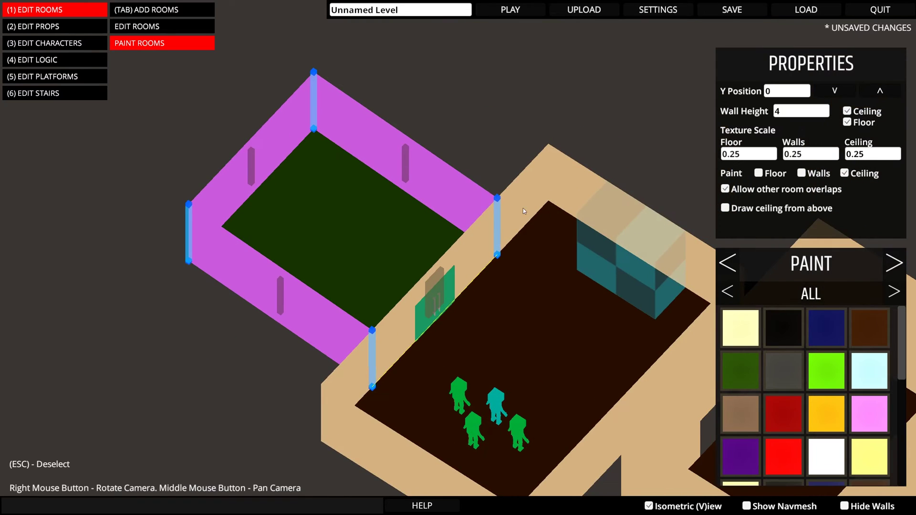
- Turn on drawing the selected room's ceiling from above to inspect it, and turn it back off
middle_drag(523, 208, 562, 241)
click(724, 208)
right_drag(456, 204, 390, 216)
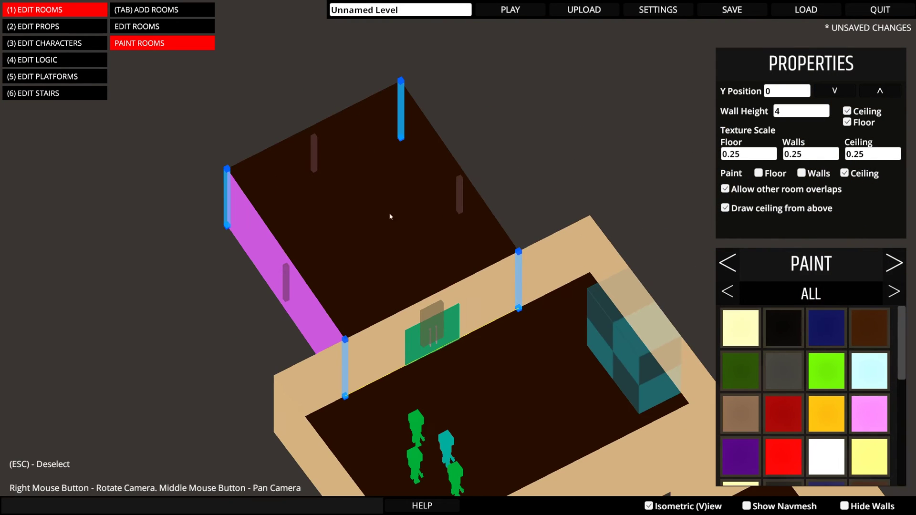
click(741, 215)
mouse_move(621, 229)
right_down()
mouse_move(503, 249)
mouse_move(565, 234)
mouse_move(386, 246)
right_up()
scroll(385, 246, down, 5)
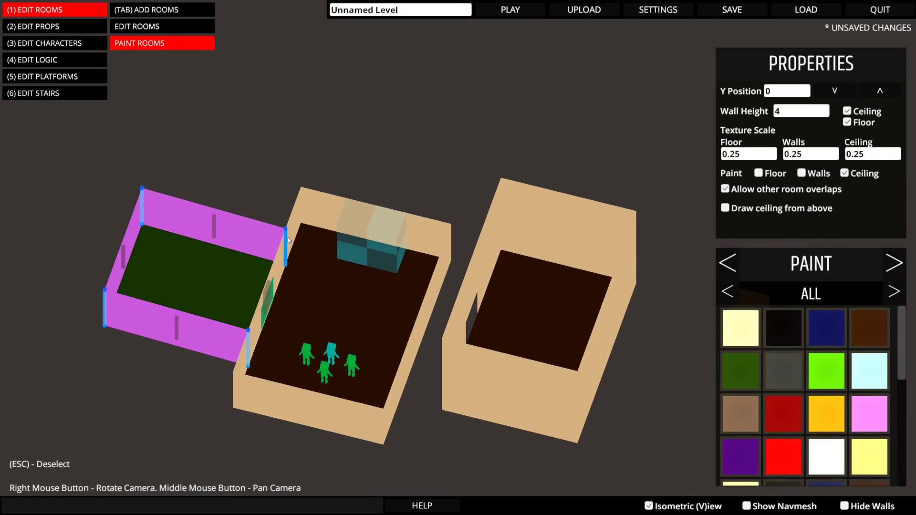
- Switch painting to walls only and paint the selected room's walls with the bright green Glossy paint
click(801, 173)
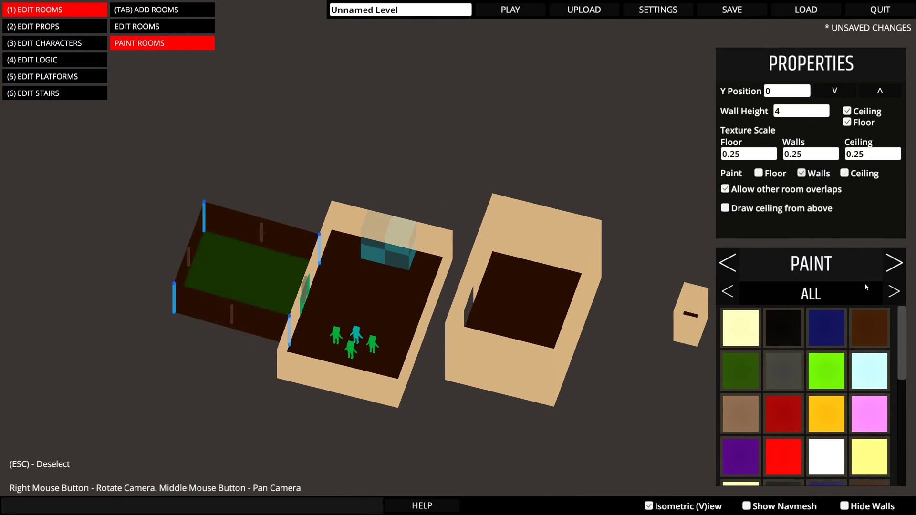
click(894, 293)
click(827, 371)
- Add a large rectangular room beside the green-walled room
key(Tab)
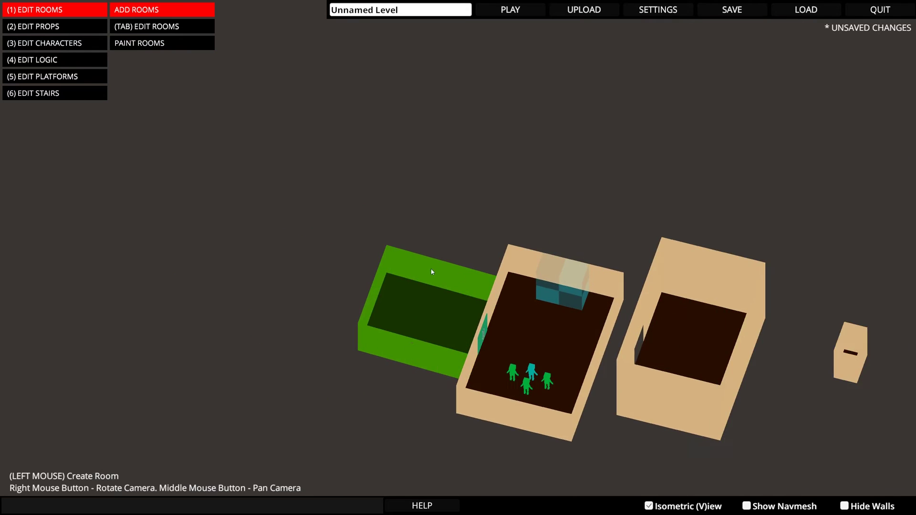
drag(117, 127, 365, 404)
middle_drag(365, 405, 503, 343)
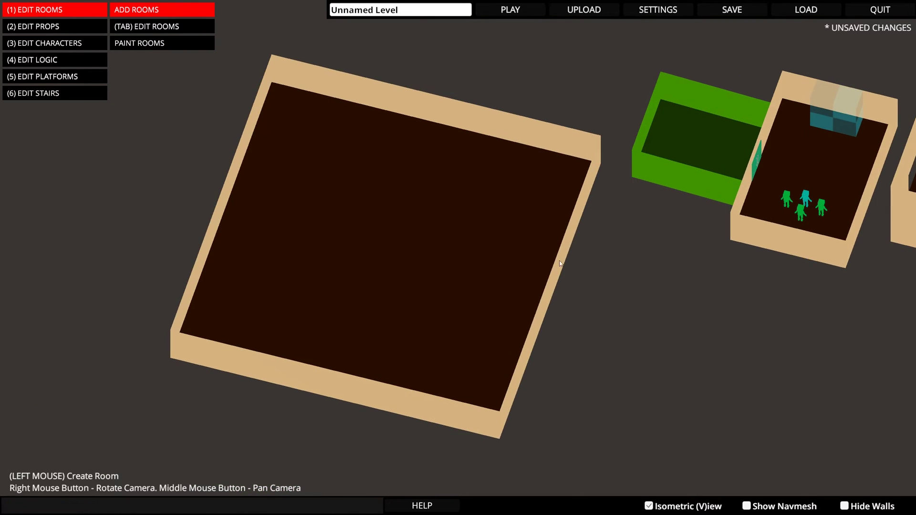
- Select the new large room and set its wall height to 10
key(Tab)
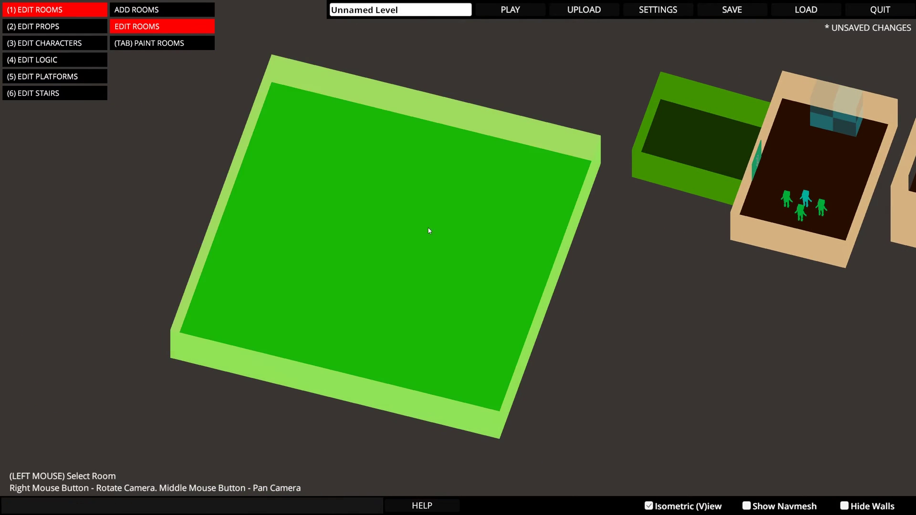
click(429, 230)
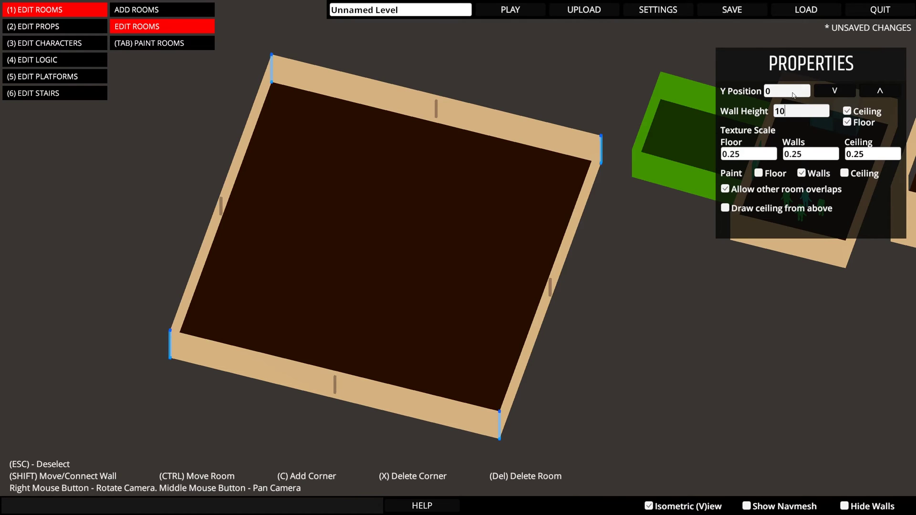
key(Return)
mouse_move(787, 93)
right_down()
mouse_move(697, 183)
mouse_move(568, 139)
right_up()
middle_drag(566, 141, 565, 212)
- Add two small rectangular rooms side by side inside the large room
key(Tab)
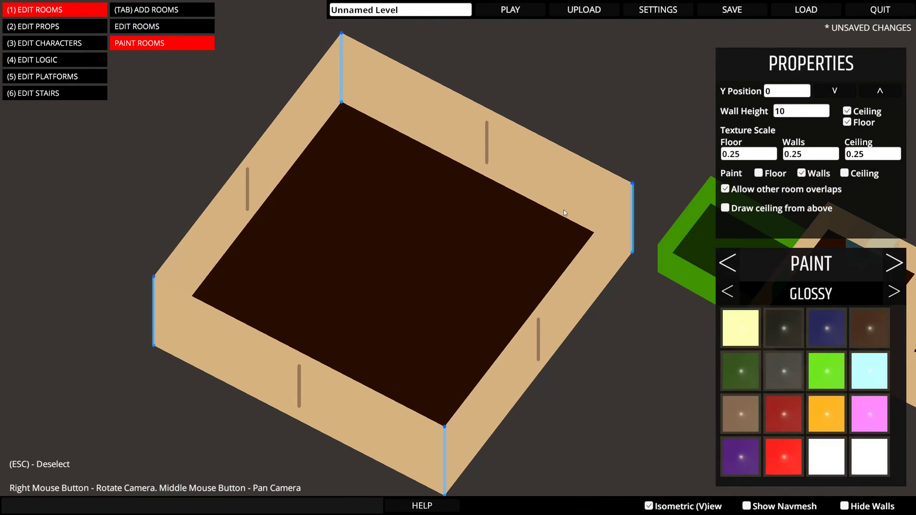
key(Tab)
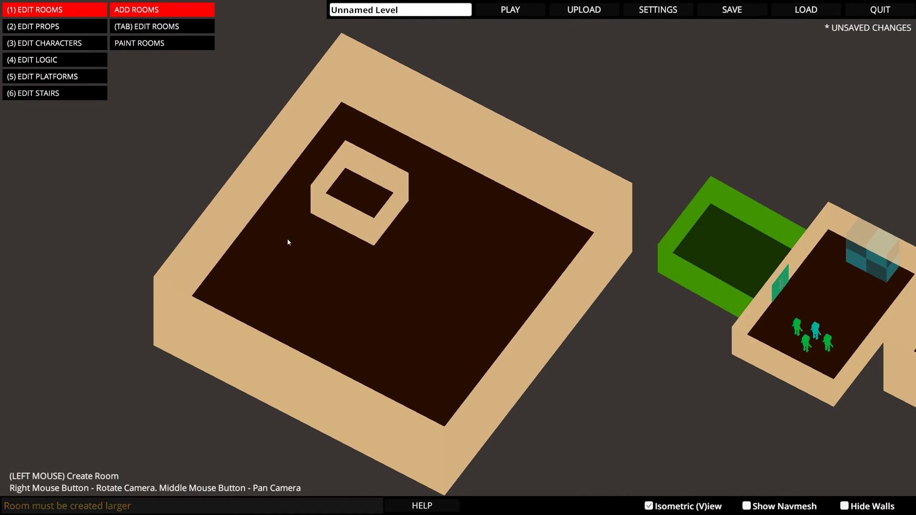
drag(319, 319, 319, 323)
right_drag(319, 323, 410, 366)
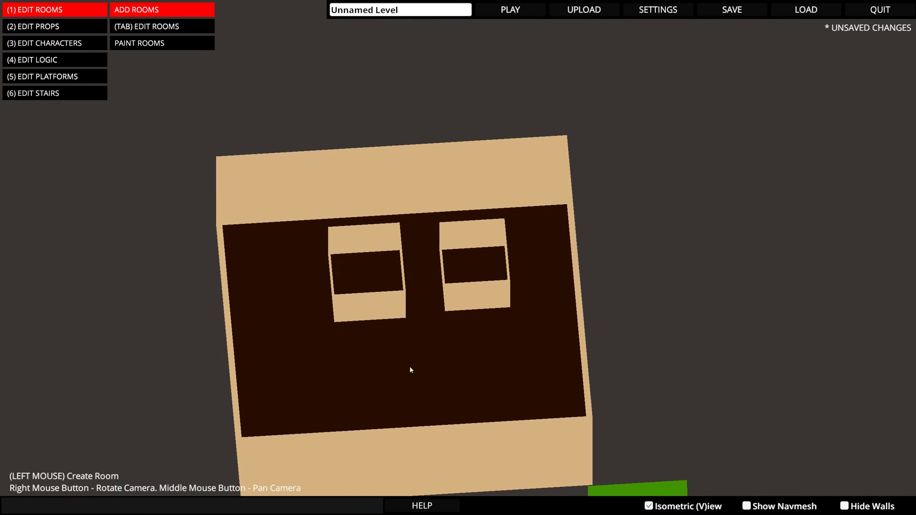
- Select one of the two small inner rooms and move it slightly farther away from the other one
click(393, 293)
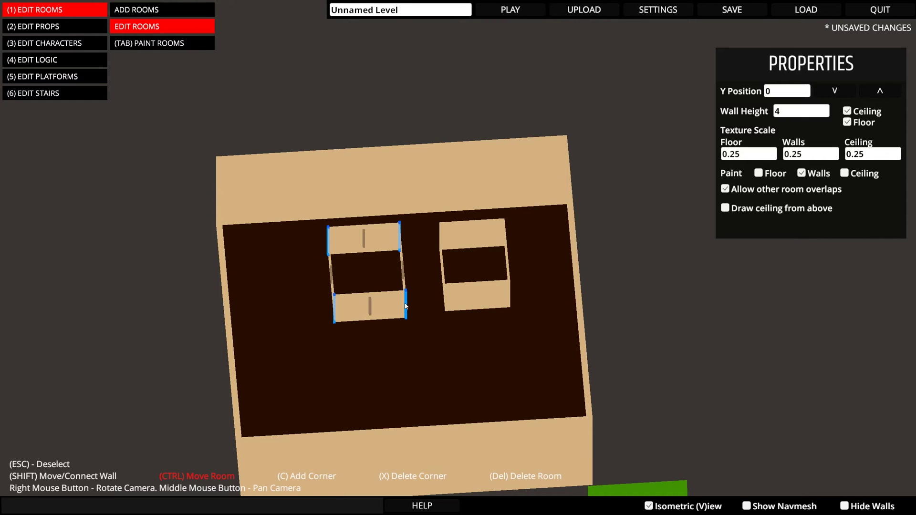
ctrl+drag(393, 300, 409, 315)
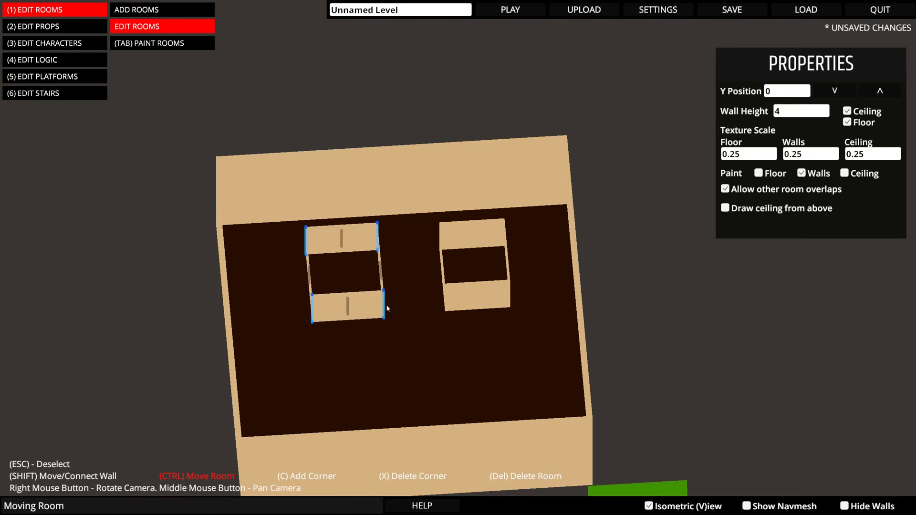
shift+drag(337, 300, 338, 309)
mouse_move(395, 303)
right_down()
mouse_move(519, 285)
mouse_move(397, 285)
right_up()
right_drag(332, 315, 486, 284)
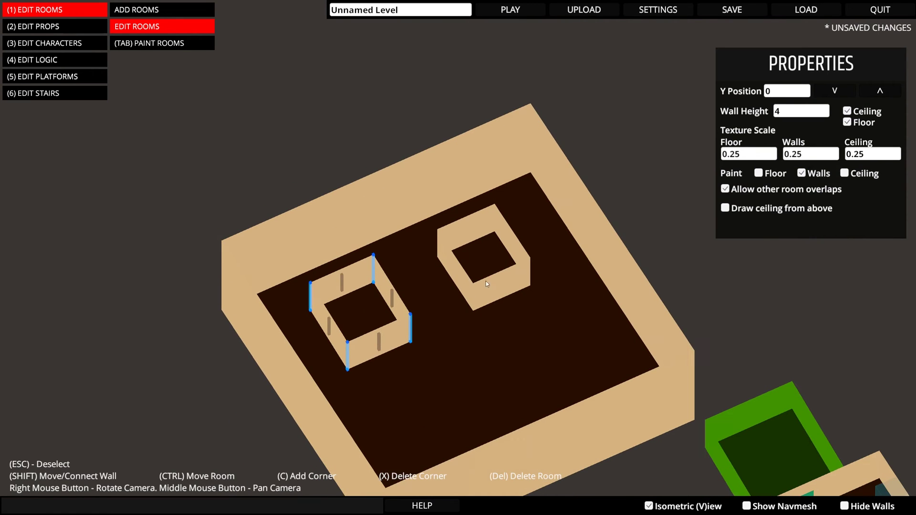
right_drag(469, 344, 531, 303)
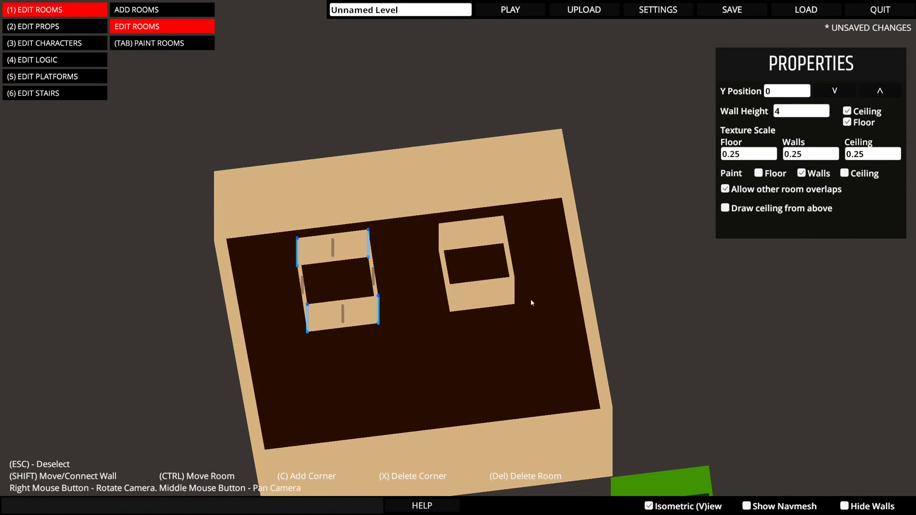
- Set the door type of the moved small room's front wall to Open and deselect the room
click(336, 313)
click(818, 228)
click(811, 251)
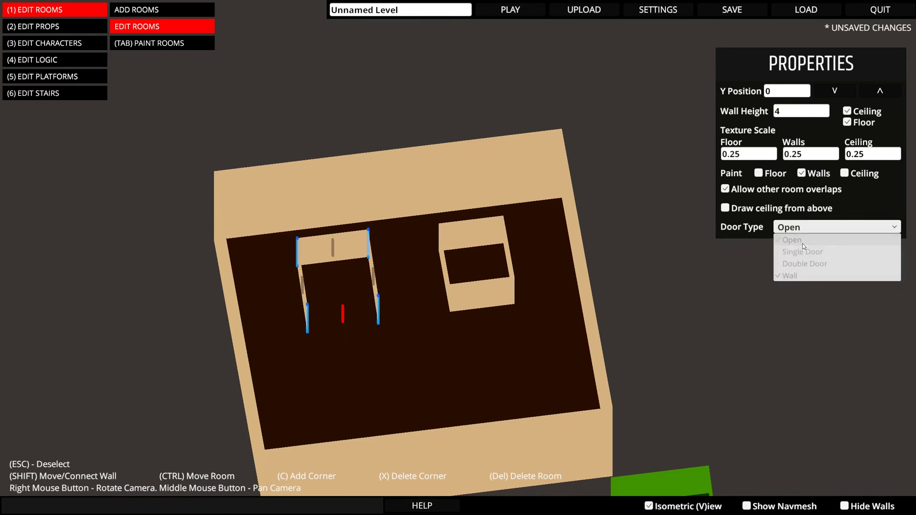
key(Escape)
- Give the other small room's front wall a Double Door in the orange style
click(485, 293)
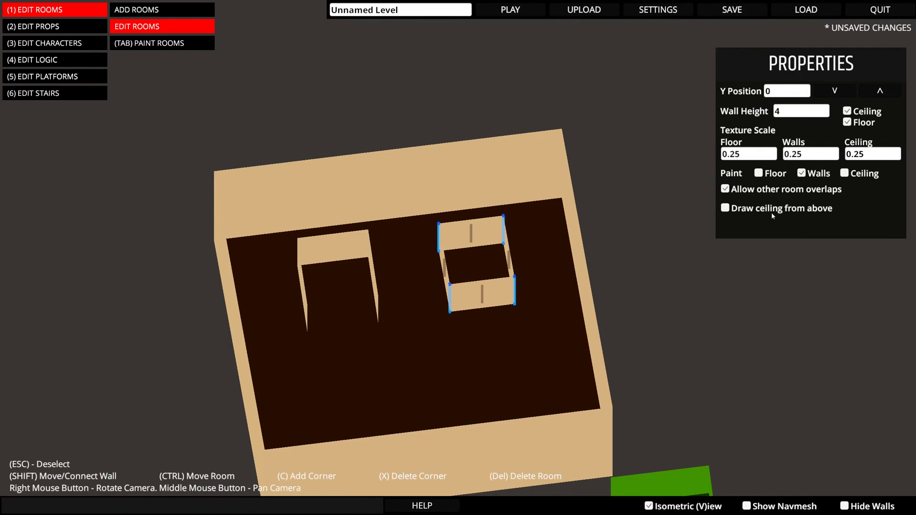
click(490, 289)
click(830, 230)
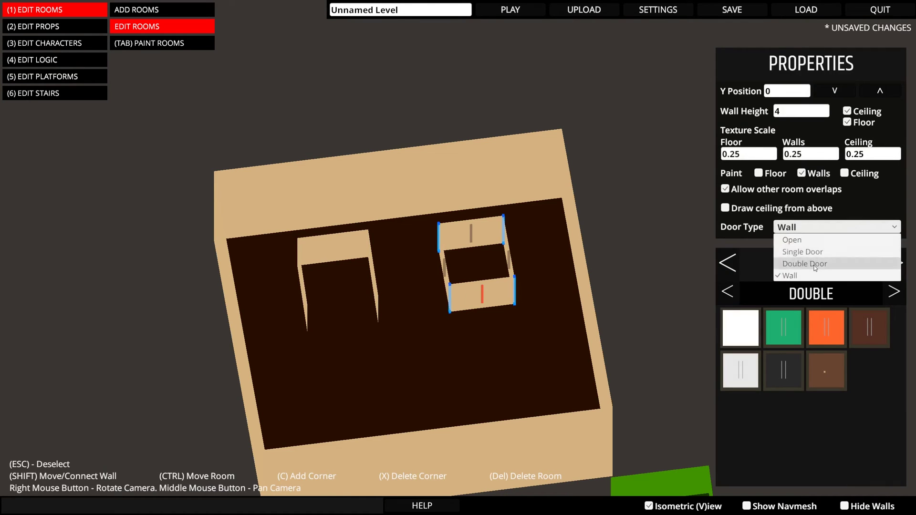
click(811, 264)
click(841, 328)
- Draw the orange-door room's ceiling from above and paint it with the brown Bumped paint at a ceiling texture scale of 5
right_drag(477, 308, 577, 293)
click(726, 208)
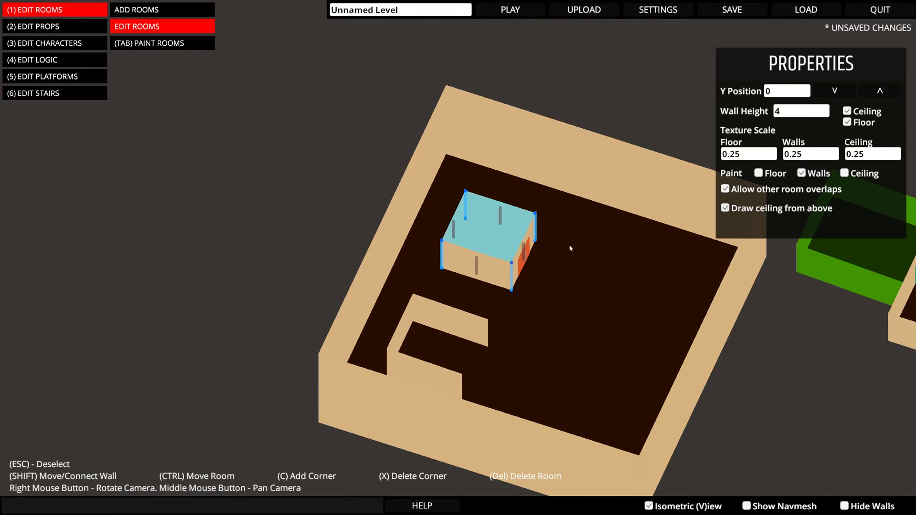
right_drag(570, 248, 761, 192)
key(Tab)
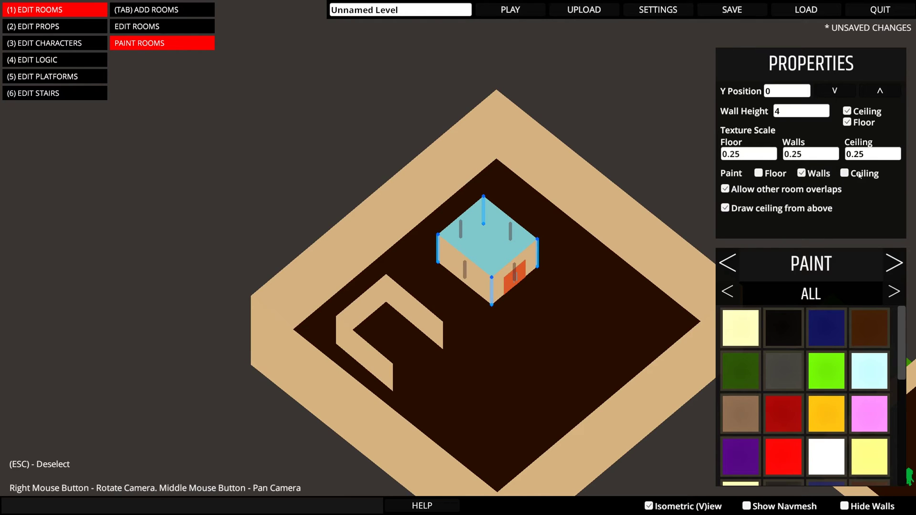
click(893, 291)
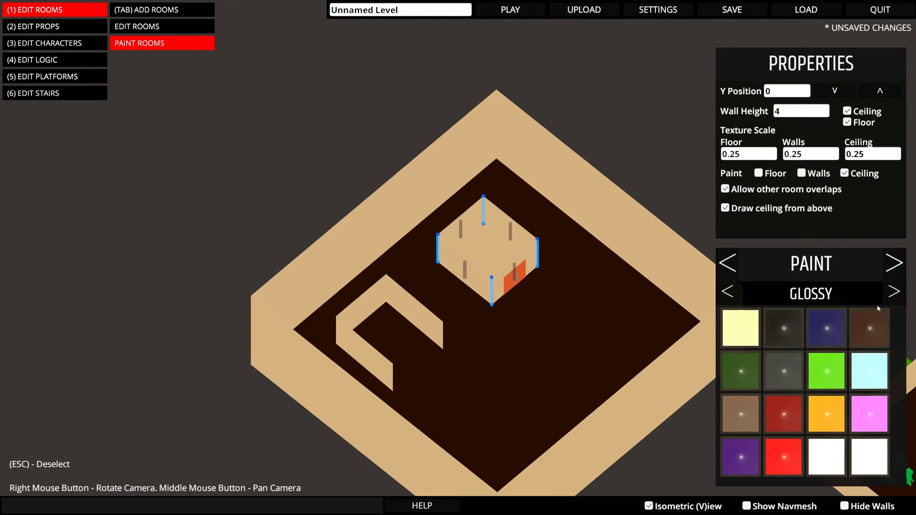
click(893, 292)
click(893, 291)
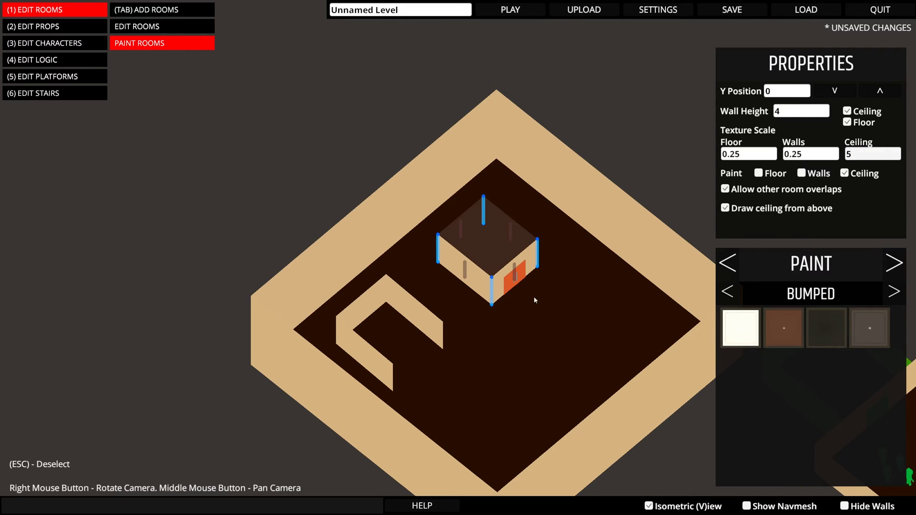
right_drag(535, 300, 477, 264)
- Add stairs 4 high, 5 deep and 3 wide between the two small rooms, rotated to about 275 degrees
key(3)
key(2)
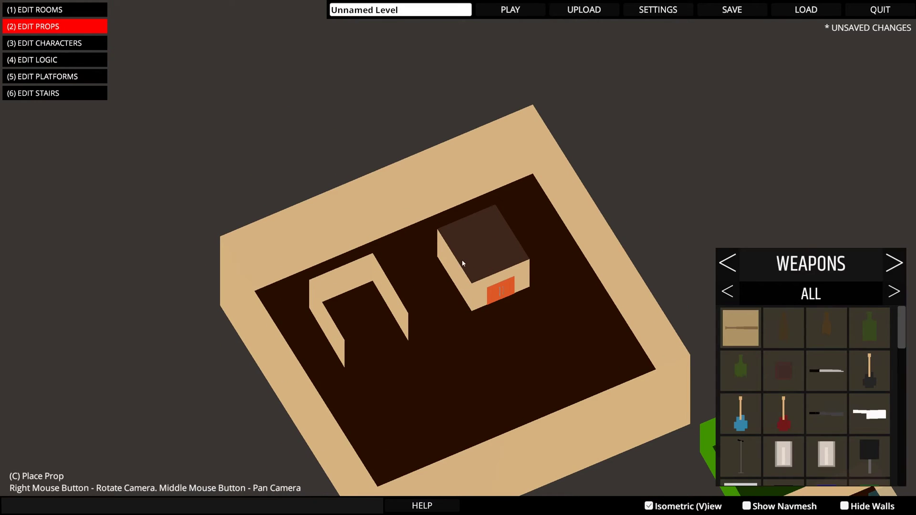
key(4)
key(5)
key(6)
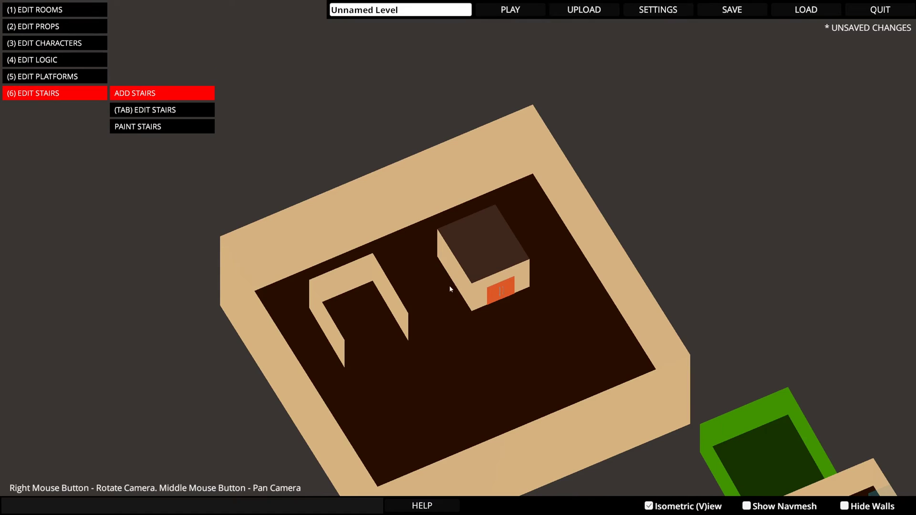
click(444, 323)
key(Tab)
click(463, 327)
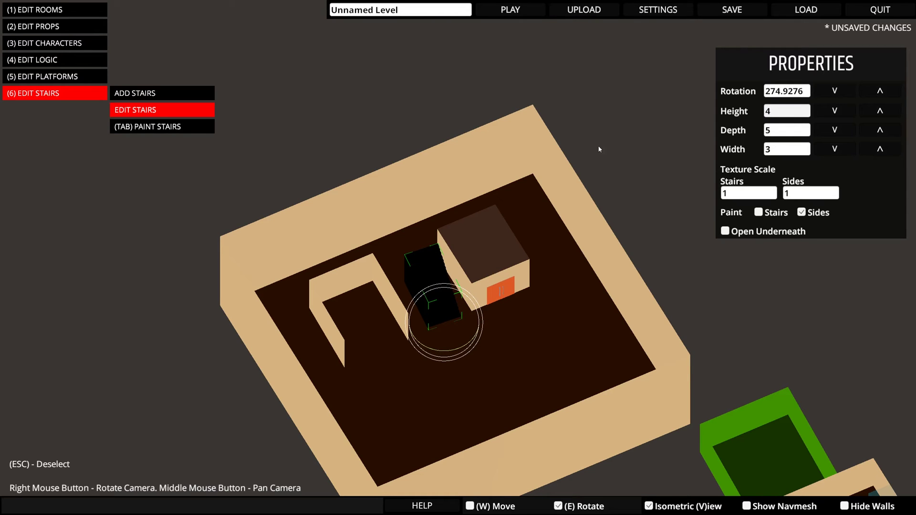
- Move the player character from the original room into the large room, in front of the stairs
key(4)
middle_drag(493, 382, 591, 386)
right_drag(590, 386, 697, 380)
key(3)
middle_drag(732, 286, 535, 427)
scroll(616, 157, down, 2)
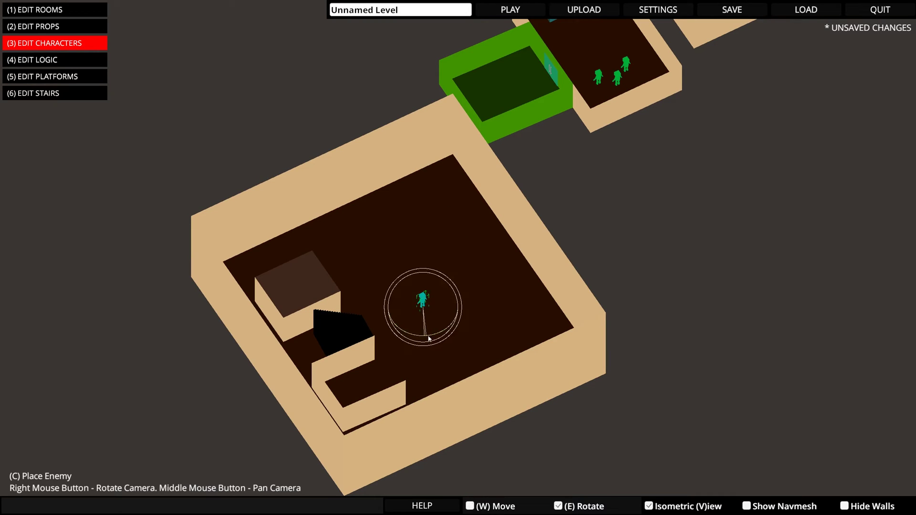
right_drag(489, 320, 380, 315)
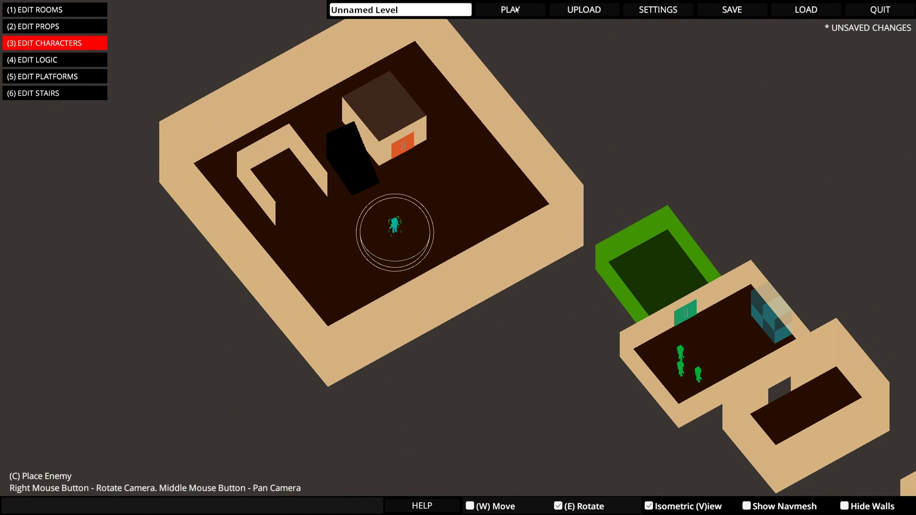
- Play the level and walk around the large room to inspect the open small room, the stairs and the orange double door
click(517, 10)
click(458, 253)
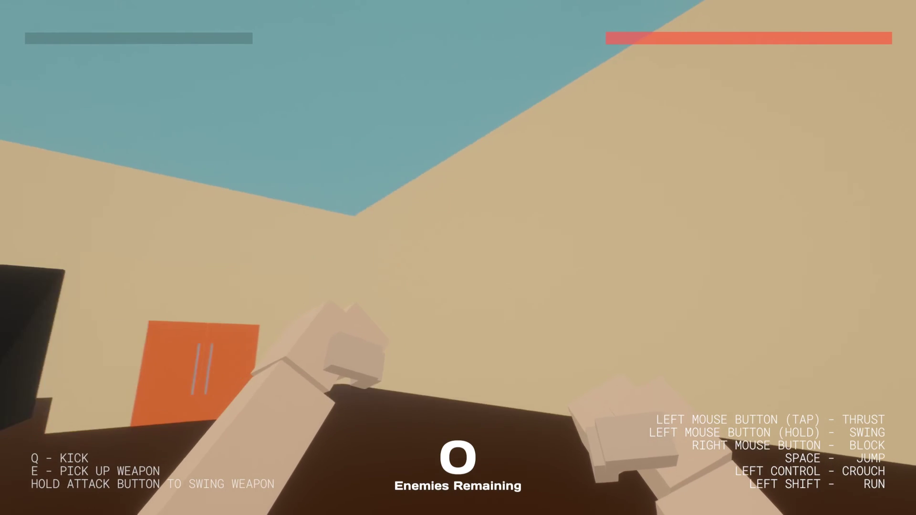
key(w)
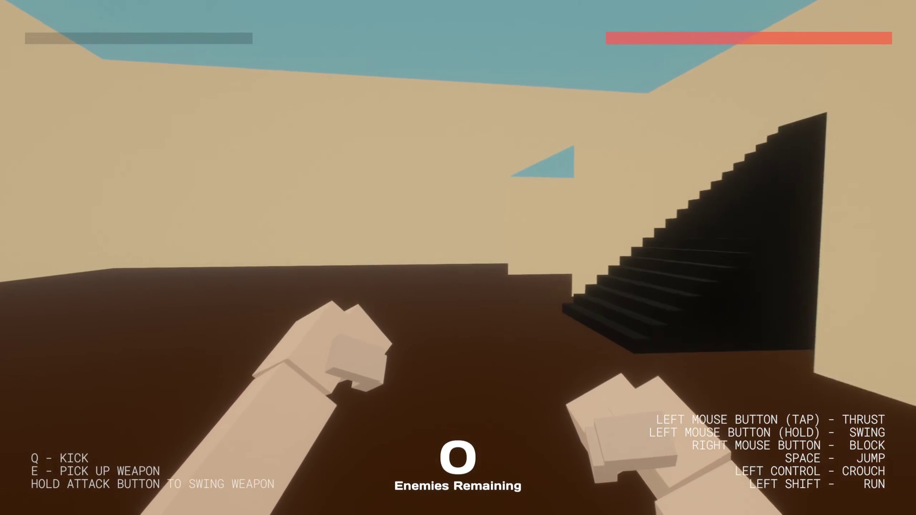
key(w)
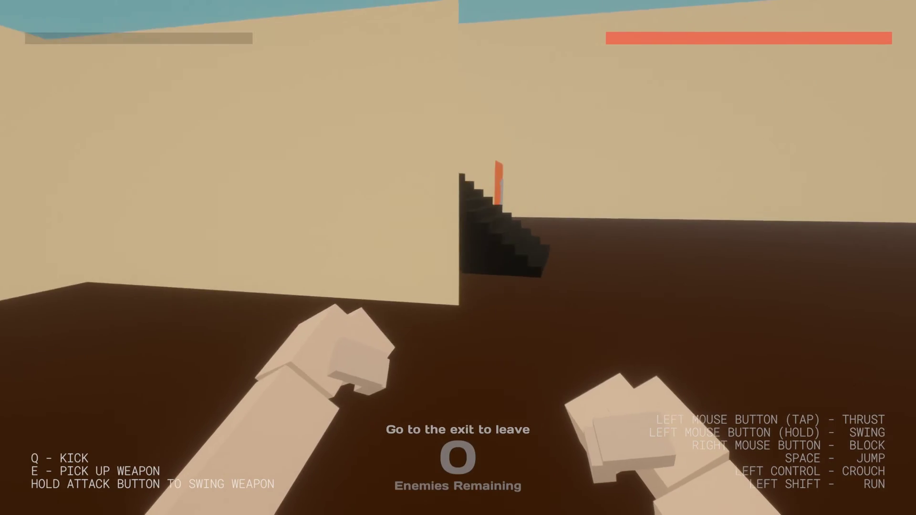
key(w)
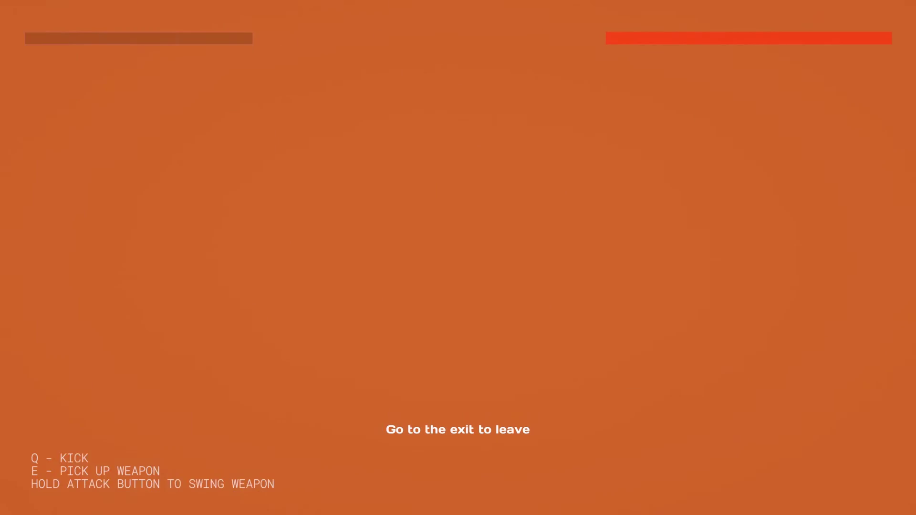
key(w)
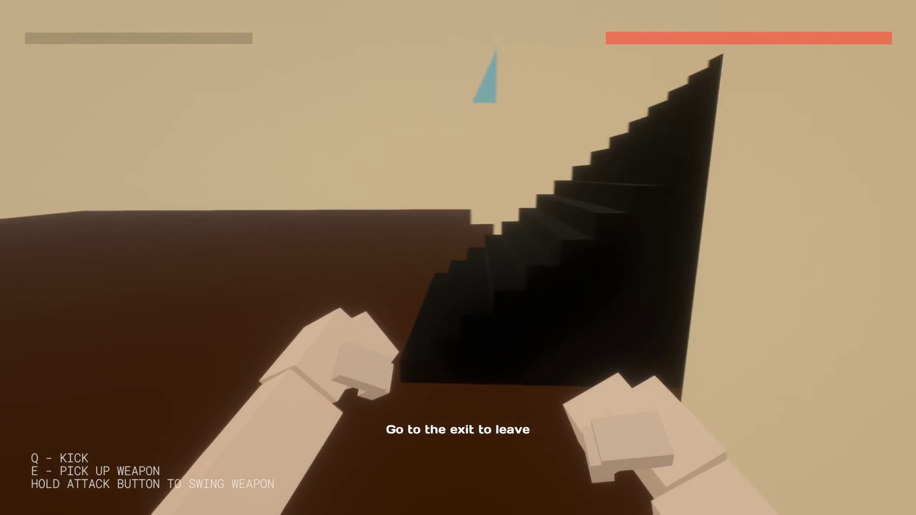
- Climb the stairs, walk and jump across the small rooms' roofs to inspect their ceilings, and return to the editor
key(w)
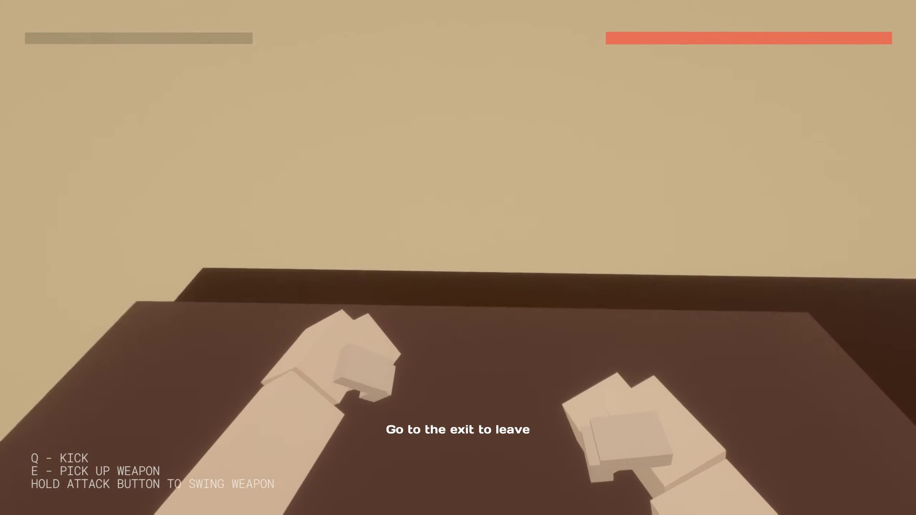
key(w)
key(space)
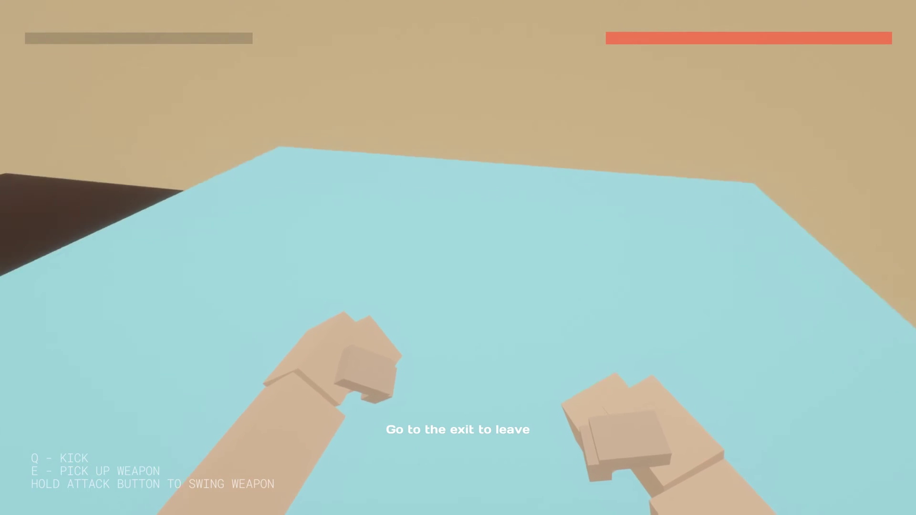
key(w)
key(space)
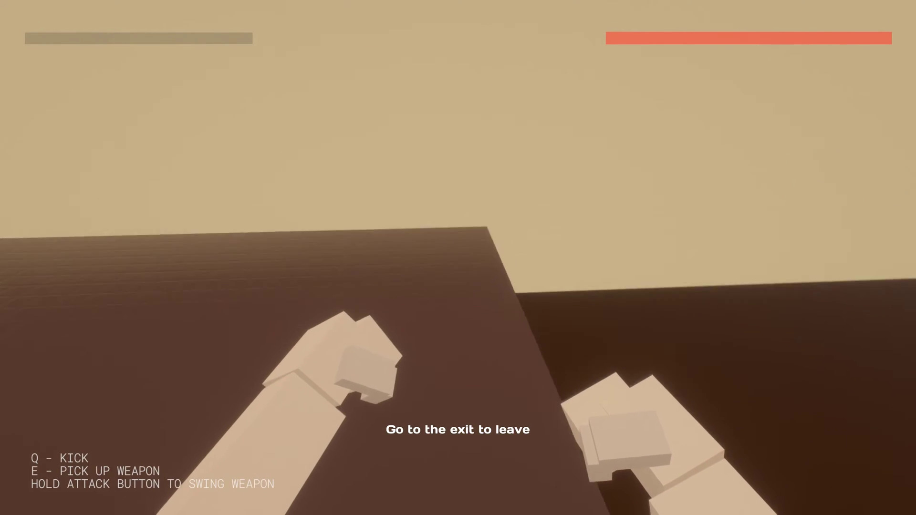
key(w)
key(Escape)
click(148, 425)
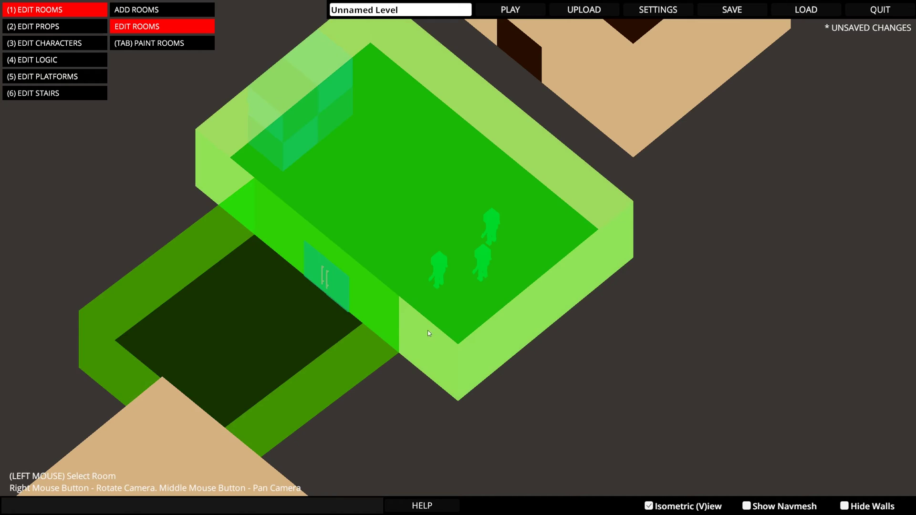
- Connect the orange-door room's wall to the large room's outer wall and straighten the room by moving its opposite wall
scroll(428, 330, down, 3)
middle_drag(443, 305, 575, 56)
scroll(499, 222, down, 2)
right_drag(500, 222, 351, 216)
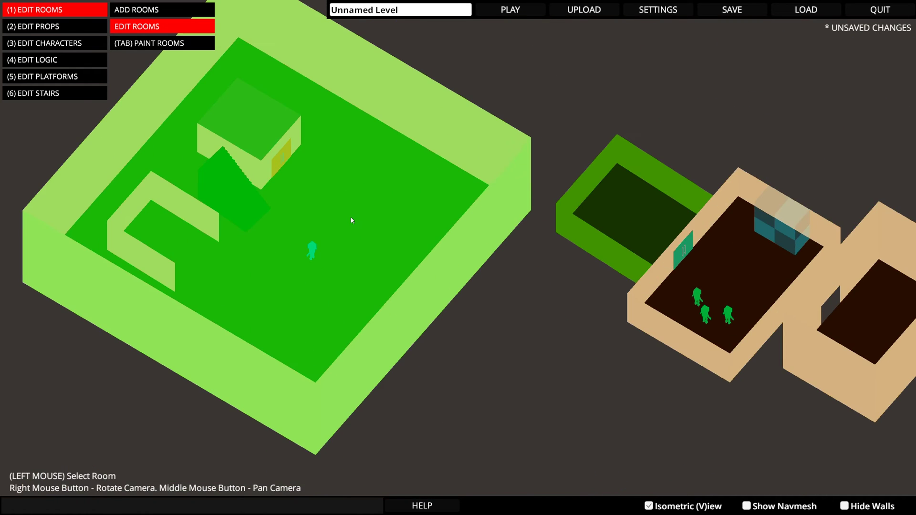
click(281, 156)
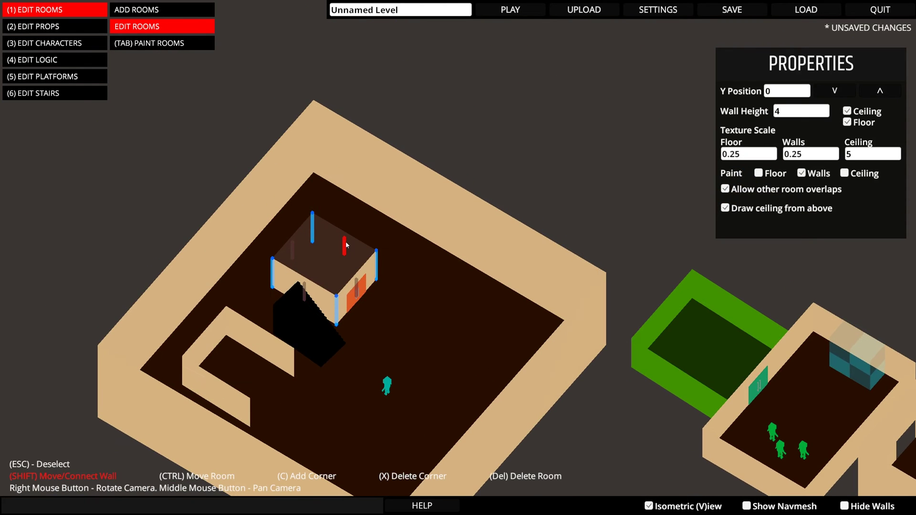
shift+drag(390, 238, 453, 228)
right_drag(454, 228, 456, 242)
shift+drag(337, 187, 339, 196)
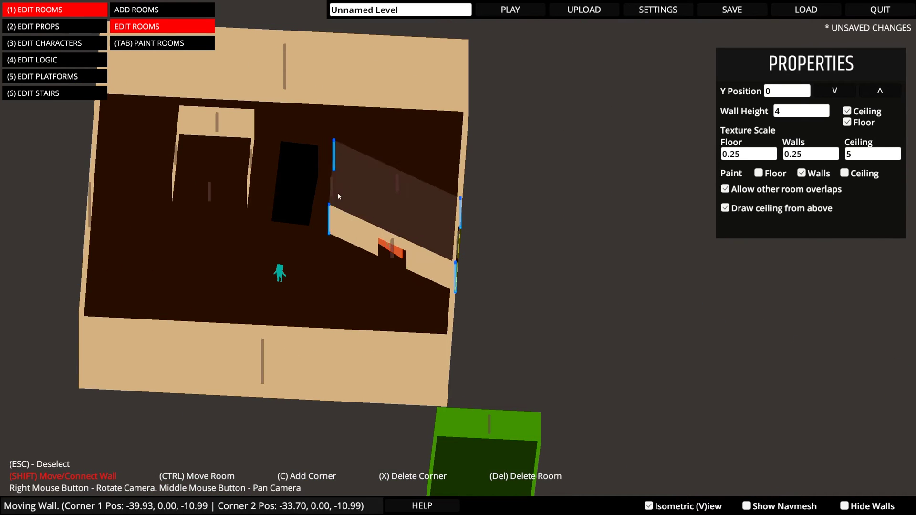
right_drag(325, 237, 382, 290)
key(Escape)
- Add a room outside the large room, overlapping its new wall opening, and select it for editing
right_drag(466, 271, 341, 249)
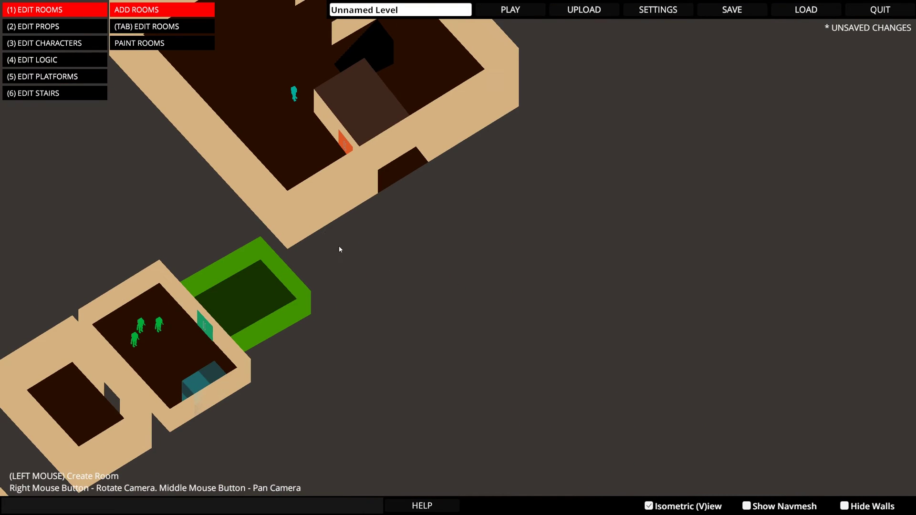
drag(340, 204, 644, 257)
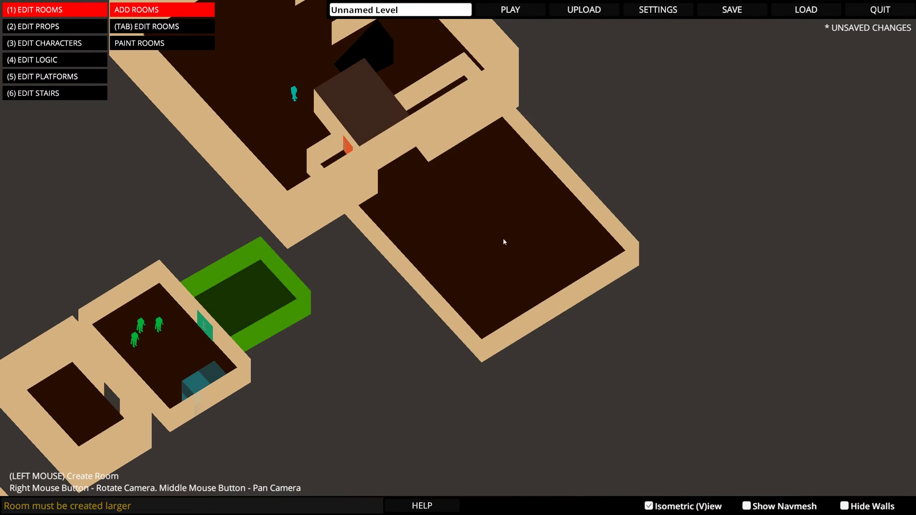
middle_drag(503, 242, 474, 333)
key(Tab)
click(457, 314)
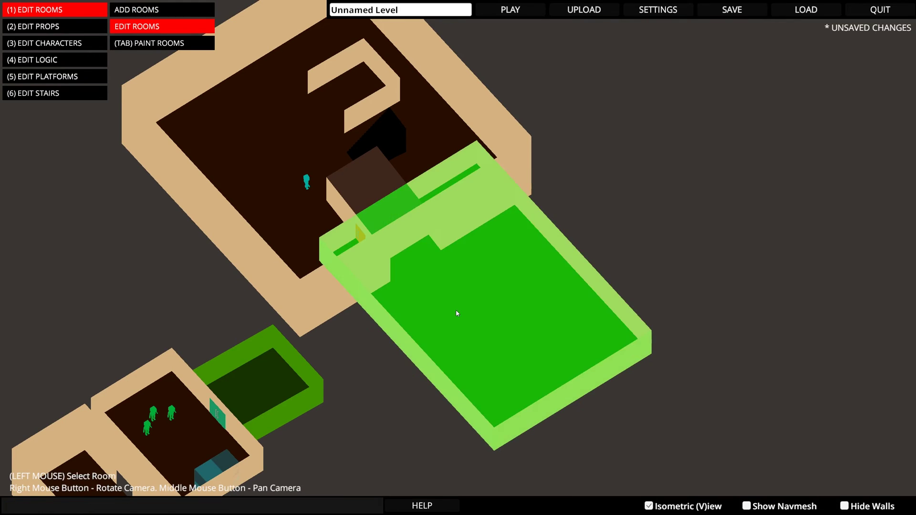
click(459, 310)
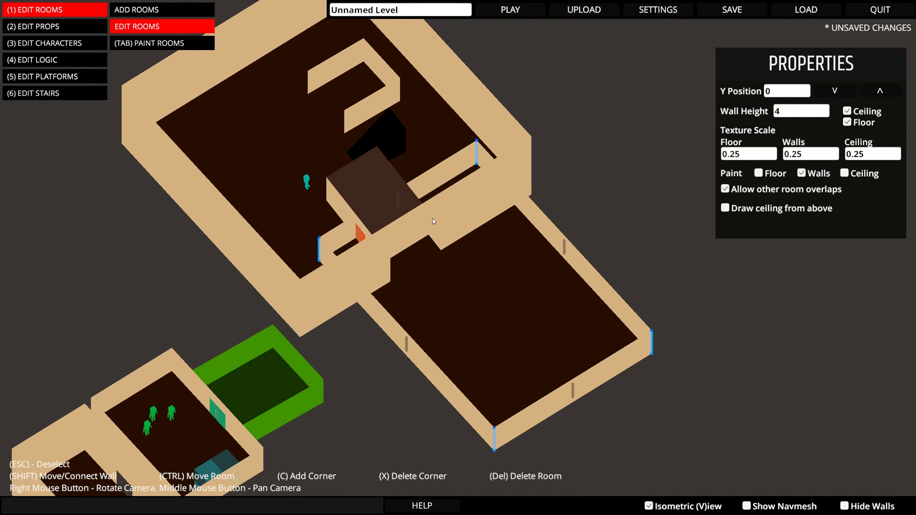
- Move the outside room's near wall to the opening beside the orange-door room and change the wall's door type
shift+drag(406, 203, 413, 249)
click(411, 240)
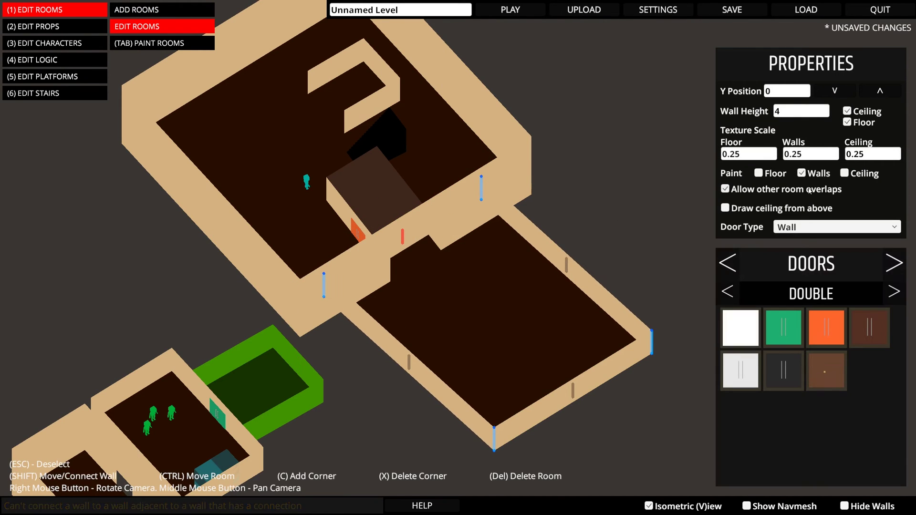
click(802, 227)
click(801, 243)
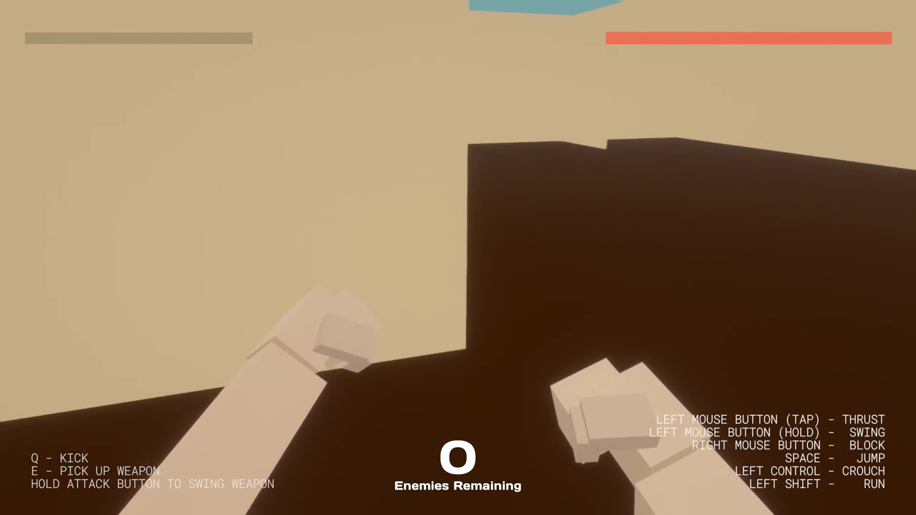
- Play the level, walk through the connected rooms to inspect the opening, orange doors and ceiling, and return to the editor
key(w)
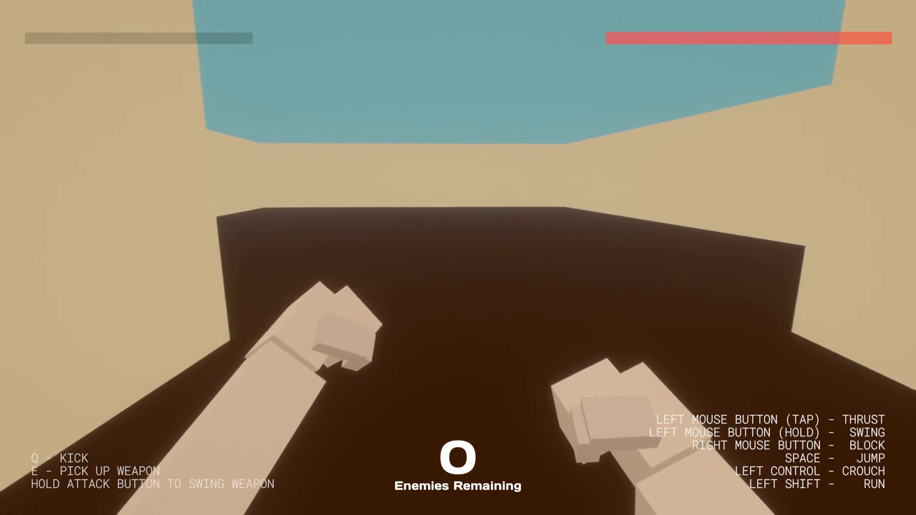
key(w)
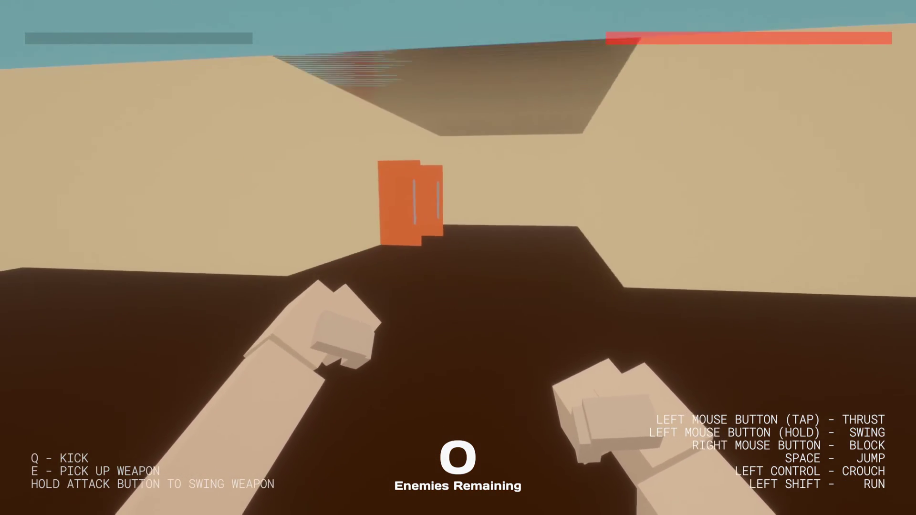
key(w)
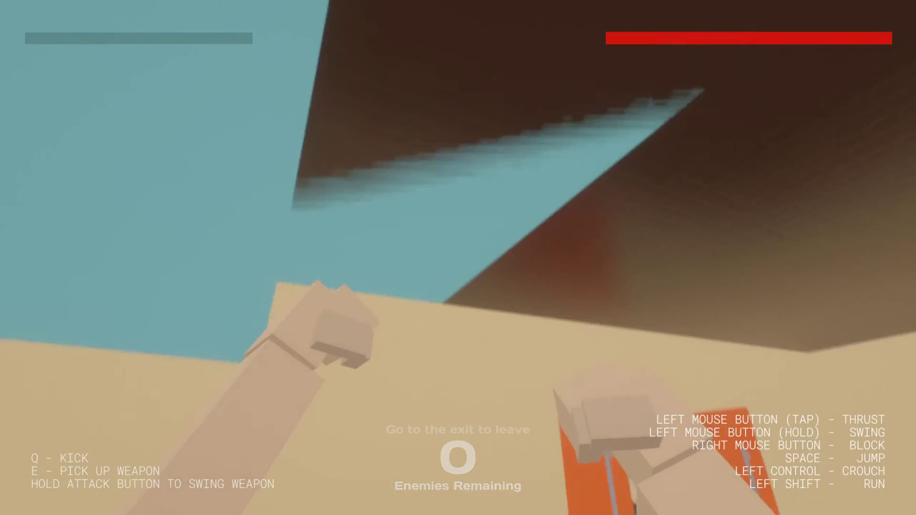
key(Escape)
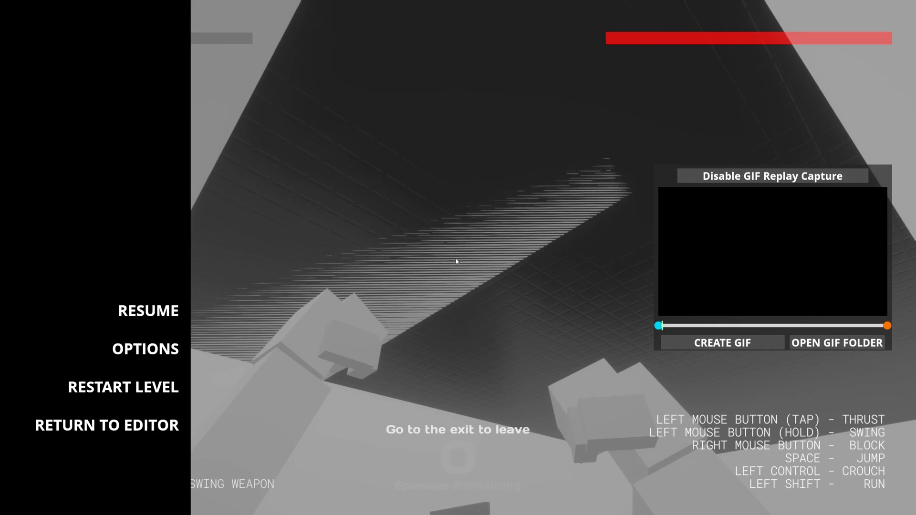
click(139, 424)
- Switch to the perspective view and examine where the orange-door room's floor and ceiling overlap the neighbouring rooms
key(v)
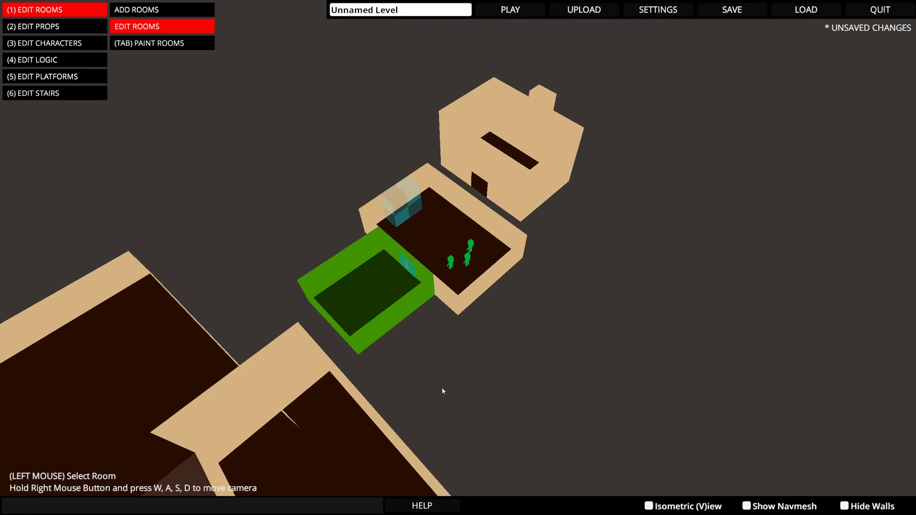
mouse_move(442, 388)
right_down()
mouse_move(508, 344)
mouse_move(408, 317)
mouse_move(312, 318)
mouse_move(511, 300)
mouse_move(214, 338)
mouse_move(339, 398)
mouse_move(393, 382)
mouse_move(356, 301)
mouse_move(383, 250)
mouse_move(378, 213)
mouse_move(573, 195)
mouse_move(673, 144)
mouse_move(565, 143)
mouse_move(534, 186)
mouse_move(585, 353)
mouse_move(571, 312)
right_up()
key(w)
key(s)
click(435, 336)
key(a)
right_drag(516, 359, 522, 363)
key(Tab)
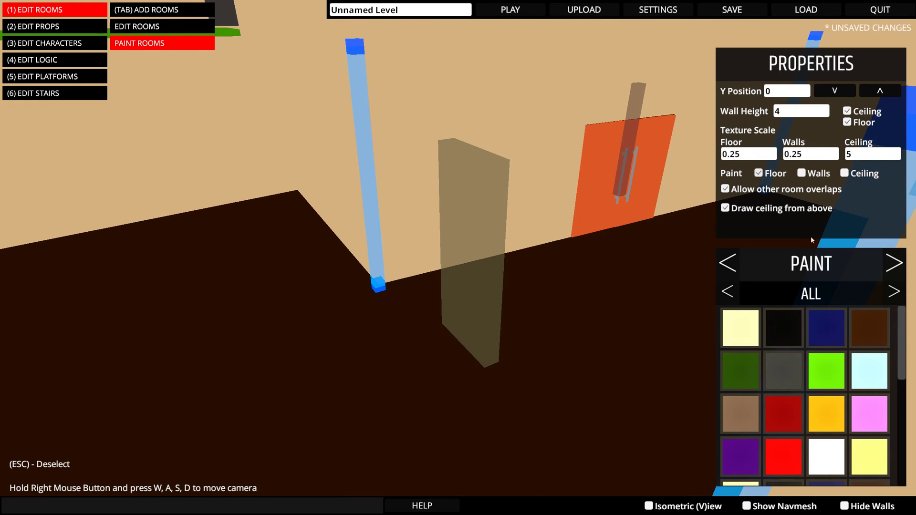
mouse_move(838, 313)
right_down()
mouse_move(731, 298)
mouse_move(587, 340)
mouse_move(503, 328)
mouse_move(511, 362)
mouse_move(342, 372)
mouse_move(411, 381)
mouse_move(252, 355)
right_up()
key(2)
right_drag(422, 339, 528, 373)
key(1)
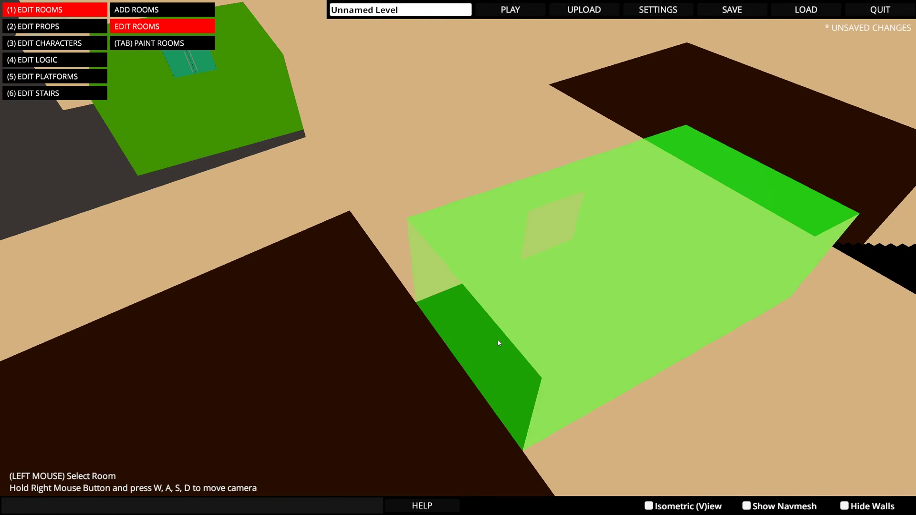
- Set the wall height of the room outside the large room to 5
click(406, 340)
right_drag(405, 339, 379, 338)
click(794, 115)
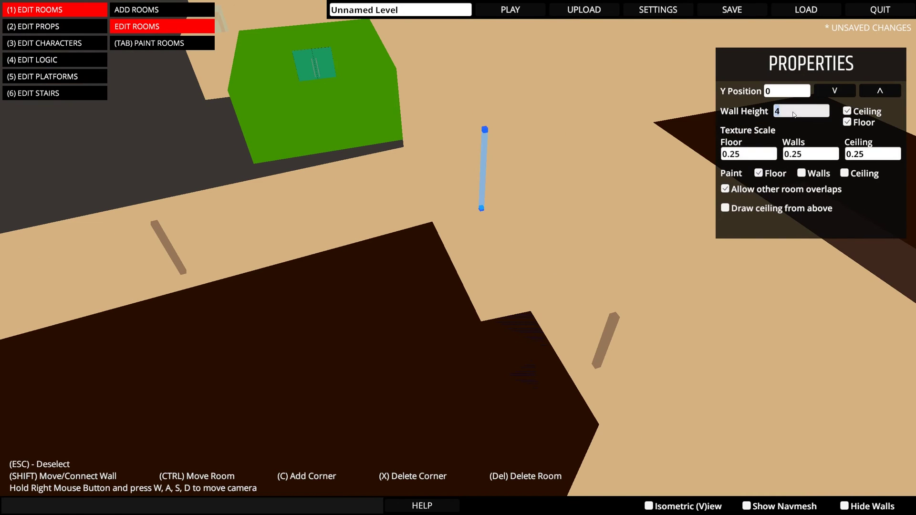
text(5)
key(Return)
- Turn off the floor of the small room with the orange double door, where the floors overlap
mouse_move(470, 192)
right_down()
mouse_move(469, 242)
mouse_move(468, 158)
mouse_move(483, 89)
mouse_move(463, 72)
mouse_move(516, 95)
mouse_move(493, 101)
mouse_move(382, 69)
mouse_move(415, 77)
mouse_move(450, 288)
mouse_move(613, 231)
mouse_move(575, 240)
right_up()
key(w)
key(d)
key(Tab)
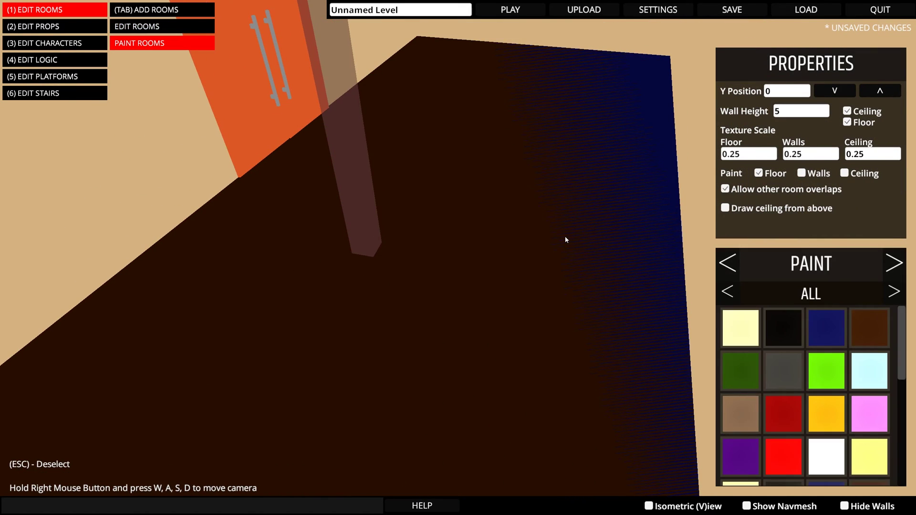
key(Tab)
key(Tab)
click(517, 260)
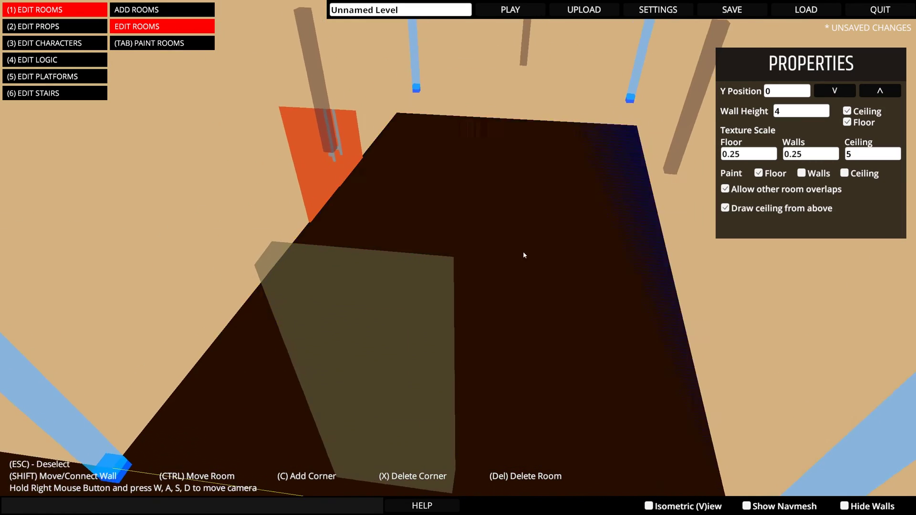
right_drag(523, 252, 606, 167)
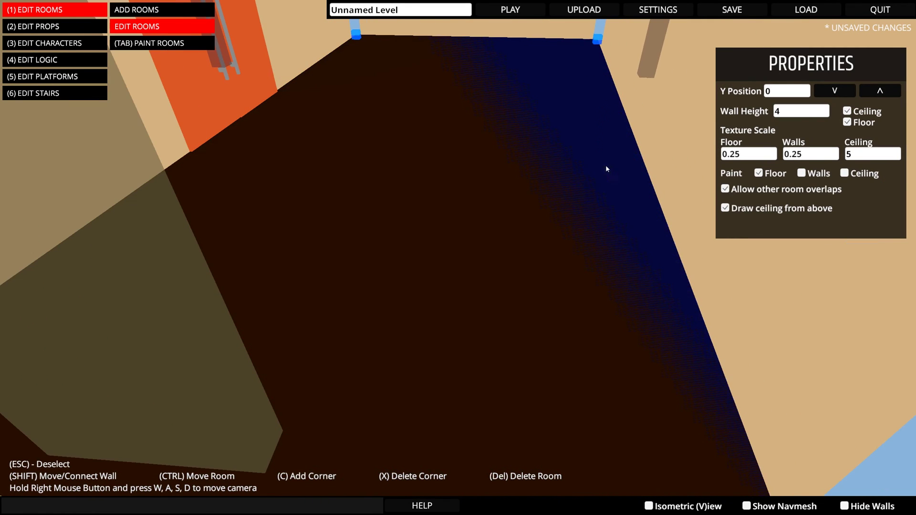
click(852, 119)
- Add a separate rectangular room in the empty space beside the large room and select it
mouse_move(584, 132)
right_down()
mouse_move(537, 116)
mouse_move(546, 145)
mouse_move(474, 141)
mouse_move(365, 176)
mouse_move(299, 219)
mouse_move(453, 158)
mouse_move(602, 133)
mouse_move(496, 192)
mouse_move(726, 212)
mouse_move(642, 209)
mouse_move(677, 208)
mouse_move(633, 193)
mouse_move(484, 186)
mouse_move(372, 203)
mouse_move(142, 173)
mouse_move(251, 174)
mouse_move(339, 156)
mouse_move(521, 229)
right_up()
key(Tab)
key(Tab)
drag(255, 188, 399, 316)
key(Tab)
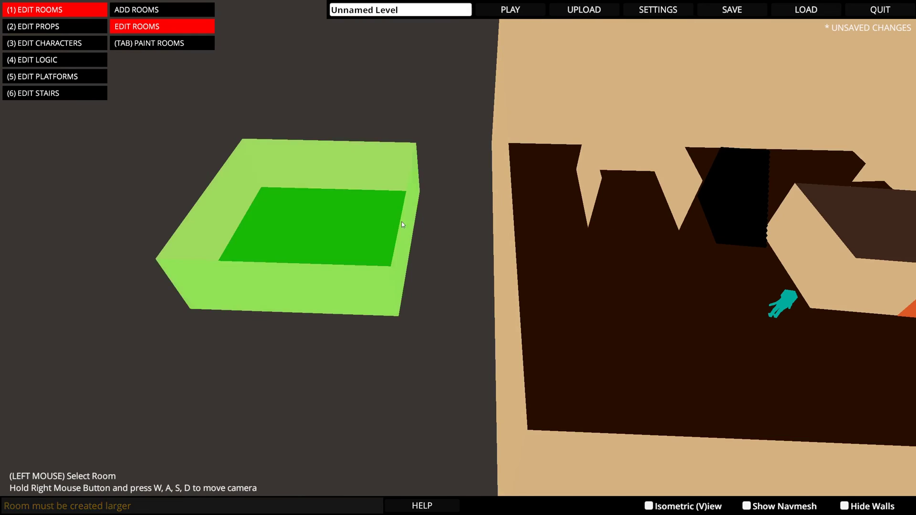
click(402, 225)
- Paint the new room's floor and walls dark red
key(Tab)
key(Tab)
key(Tab)
key(Tab)
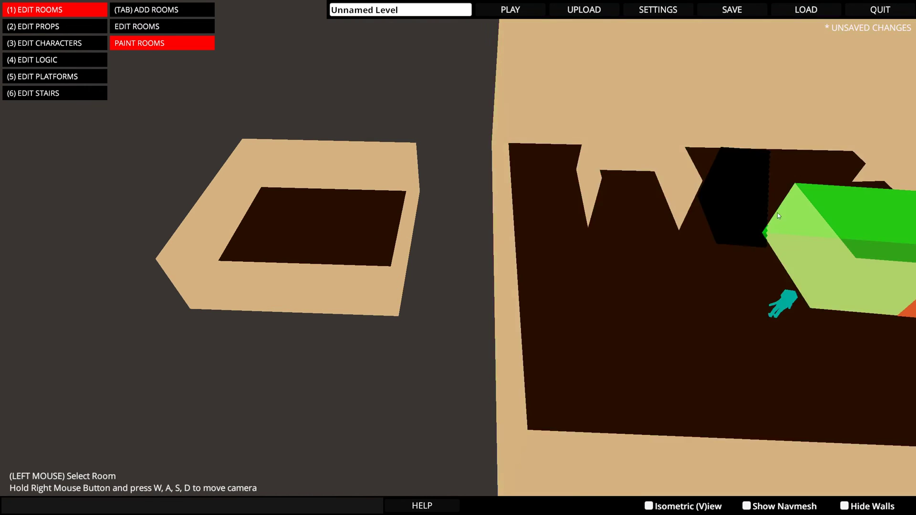
click(385, 224)
click(784, 414)
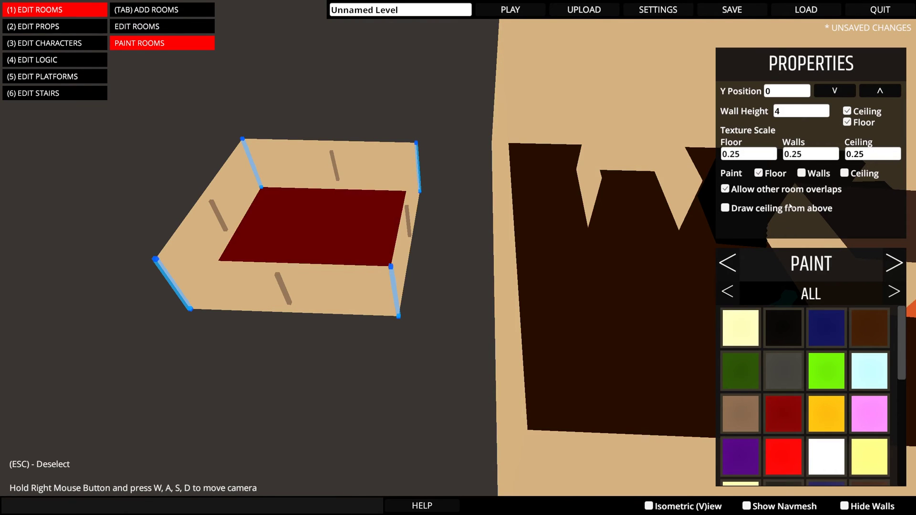
click(802, 173)
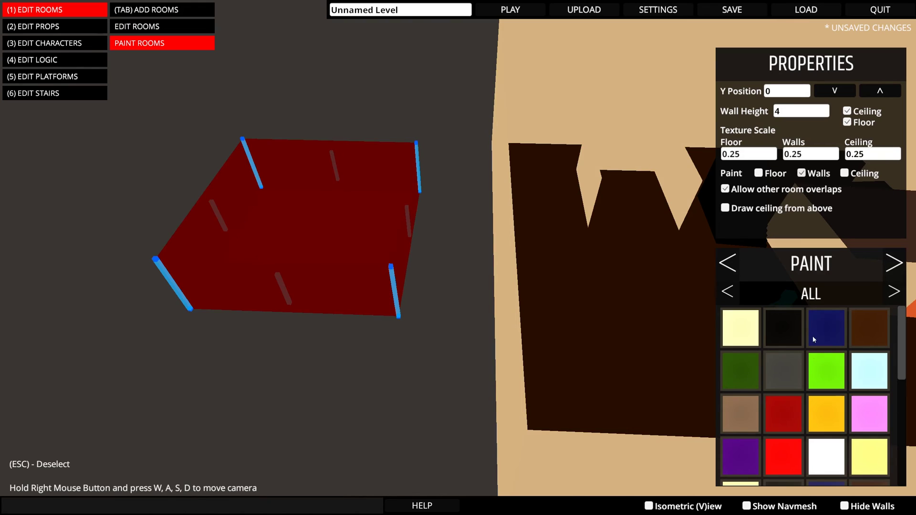
- Paint the new room's ceiling pink, then its floor pink and finally dark grey
click(845, 173)
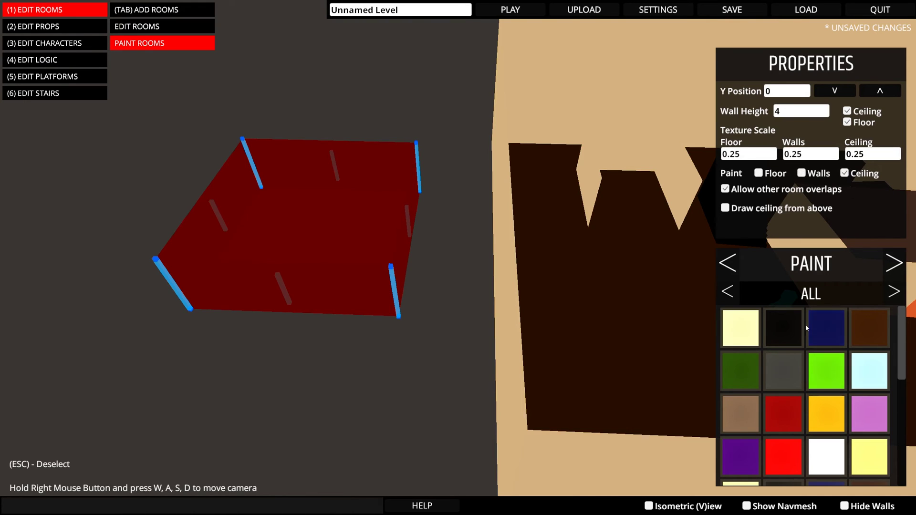
click(758, 173)
click(870, 414)
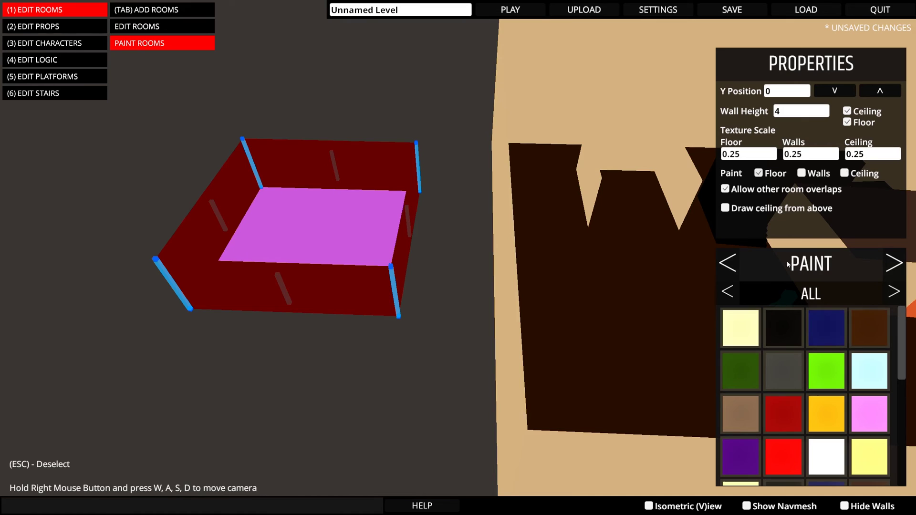
click(792, 382)
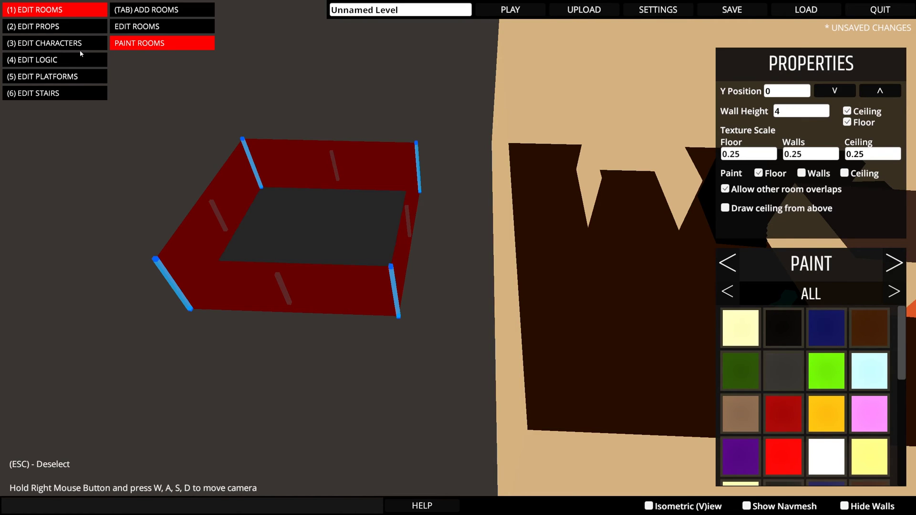
- Raise the dark red room to Y position 5
key(Tab)
key(Tab)
click(305, 224)
click(801, 95)
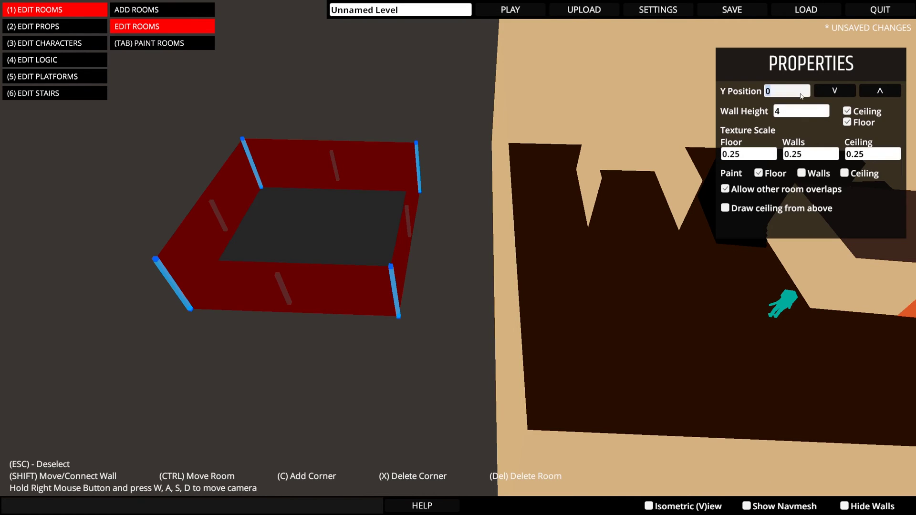
text(5)
key(Return)
- Connect the raised red room's near wall to the large room's outer wall and deselect the room
right_drag(409, 34, 388, 150)
shift+drag(388, 150, 461, 186)
key(w)
right_drag(462, 186, 439, 280)
key(Escape)
- Add two rectangular rooms side by side in the empty area, with a narrow gap between them
drag(282, 234, 465, 371)
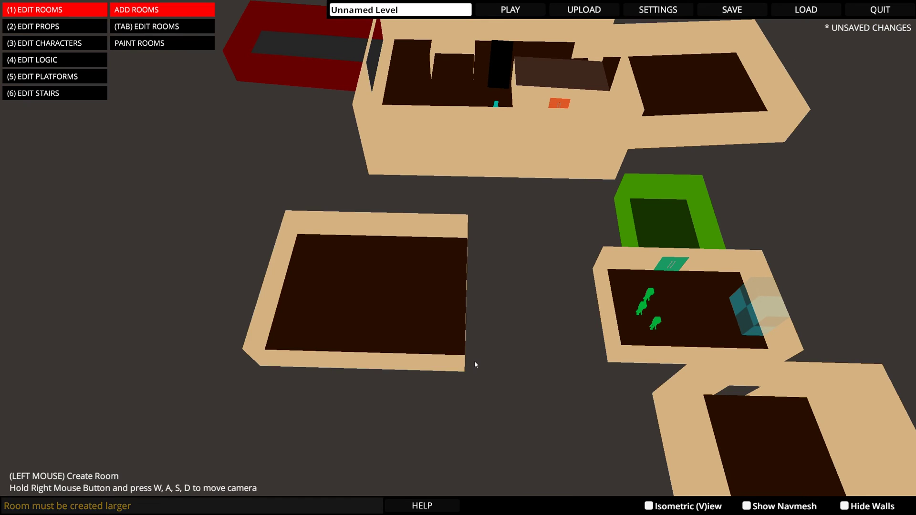
key(a)
right_drag(483, 266, 484, 265)
drag(171, 260, 375, 359)
key(Tab)
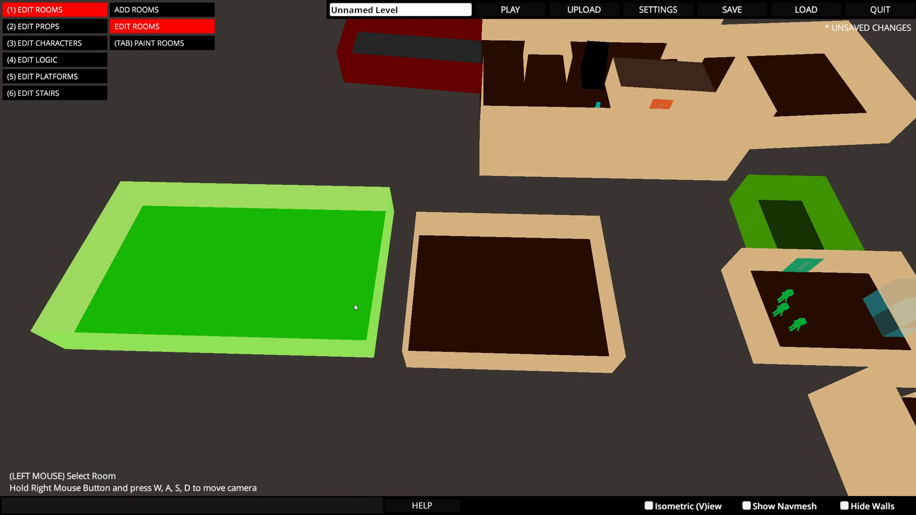
- Connect the larger room's facing wall to its neighbour and enlarge the room by moving its walls outward
click(353, 277)
shift+drag(383, 261, 410, 287)
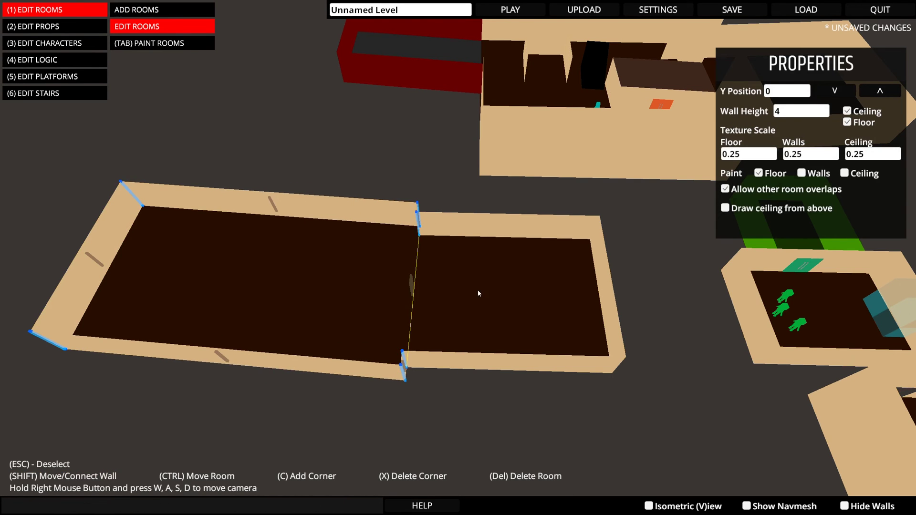
right_drag(477, 290, 389, 293)
shift+drag(389, 293, 417, 72)
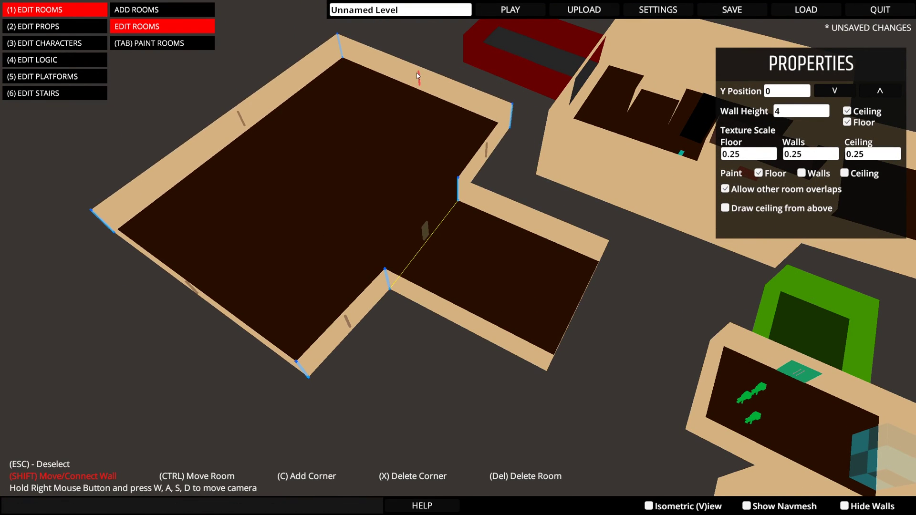
mouse_move(417, 73)
right_down()
mouse_move(376, 197)
mouse_move(417, 202)
mouse_move(429, 131)
right_up()
- Add a small room in the corner beside the two connected rooms and try to connect its wall to the adjacent larger room
key(Tab)
key(Tab)
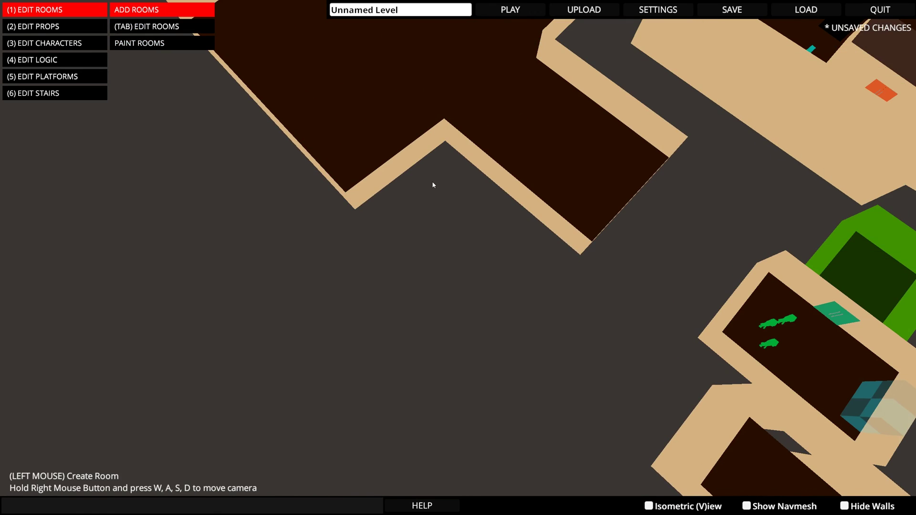
drag(433, 183, 474, 320)
shift+drag(408, 195, 374, 199)
right_drag(372, 197, 376, 282)
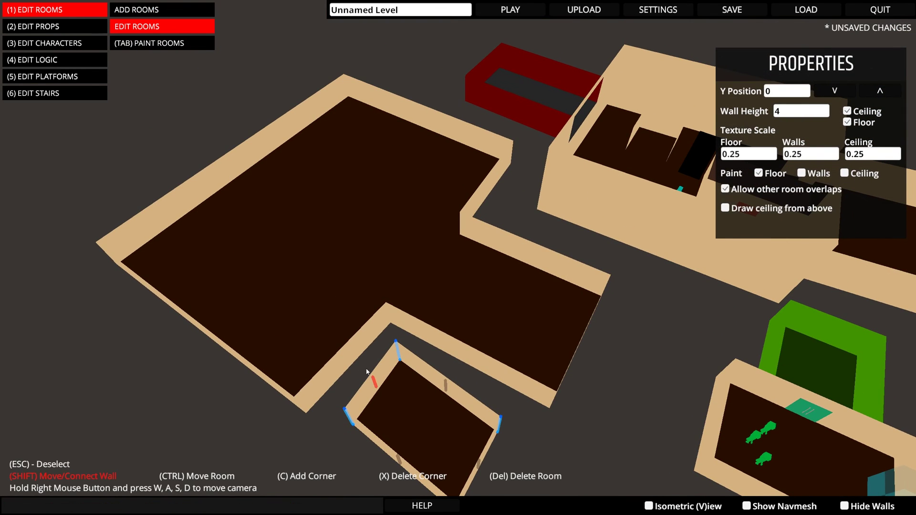
shift+drag(369, 379, 348, 353)
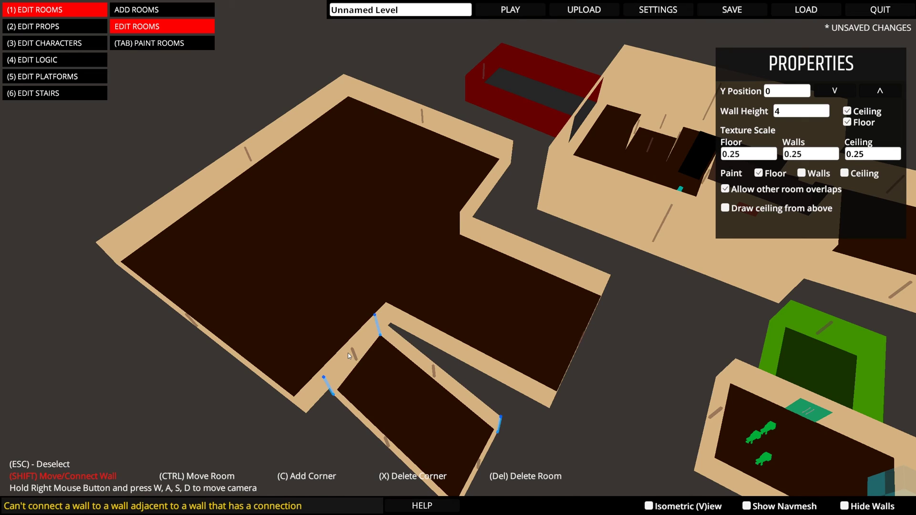
- Abandon the small room's wall connection and add a corner midway along the large room's wall that faces it
shift+drag(348, 353, 375, 389)
key(Escape)
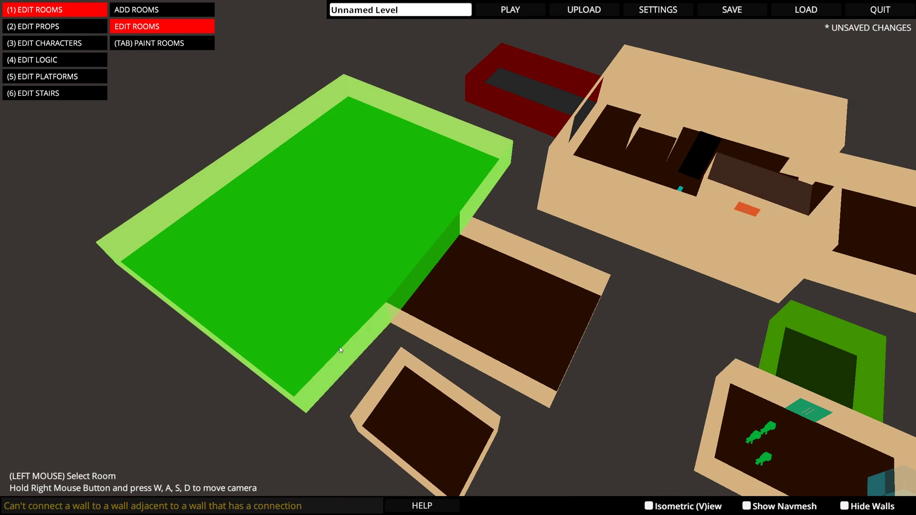
click(341, 350)
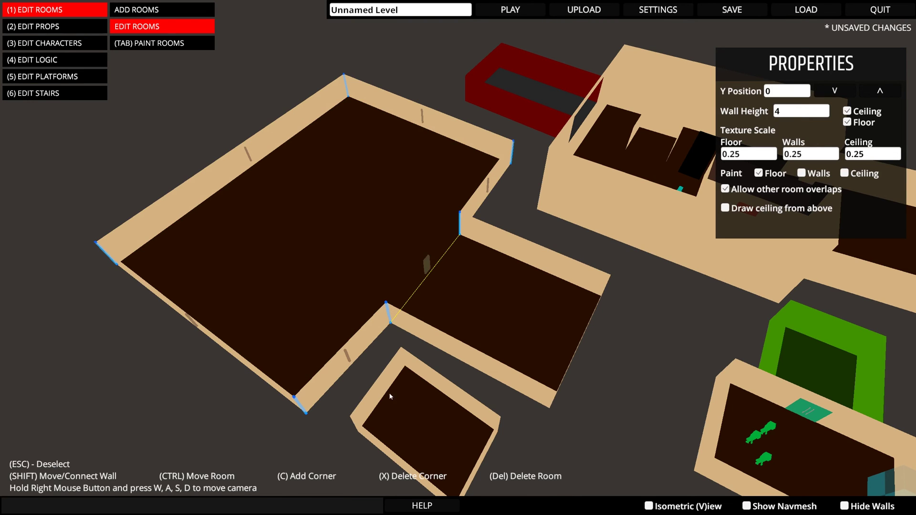
right_drag(383, 391, 391, 401)
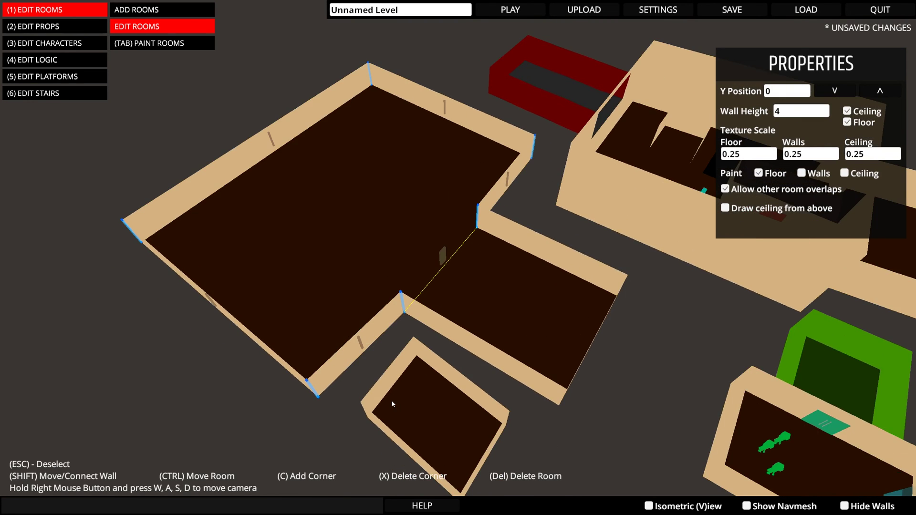
click(365, 354)
key(c)
click(365, 351)
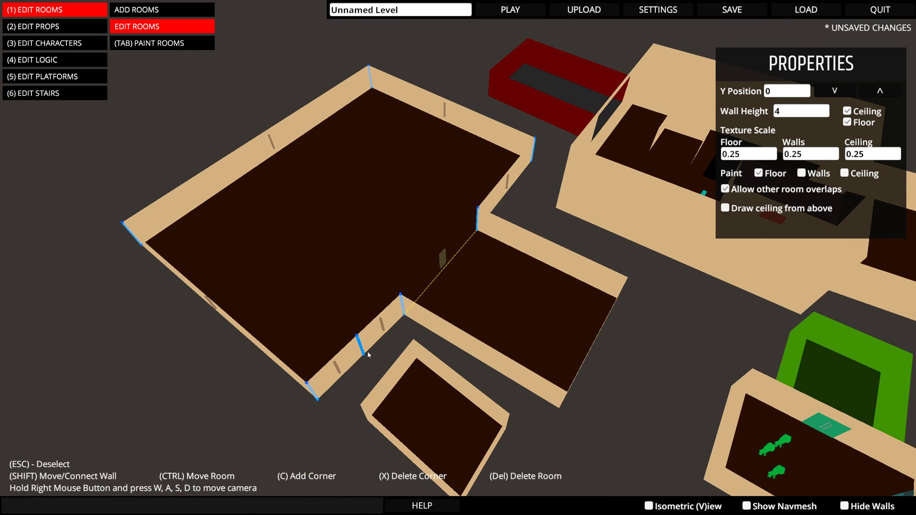
- Move the new corner along the wall to the junction with the connected neighbouring room, and deselect the large room
drag(367, 352, 403, 315)
click(401, 316)
key(Tab)
key(Tab)
click(403, 391)
key(Tab)
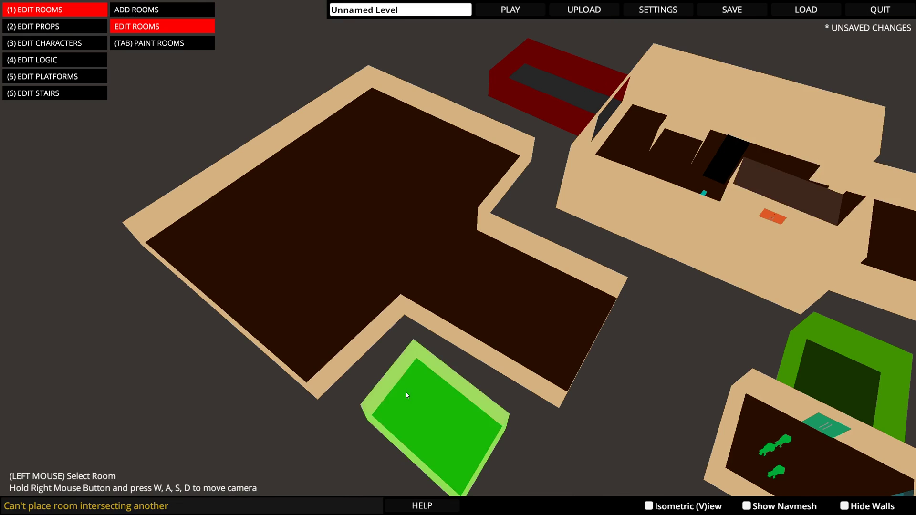
- Select the small room and connect its facing wall to the adjacent wall of the large room
click(399, 384)
shift+drag(397, 381, 363, 345)
right_drag(369, 364, 334, 380)
key(w)
key(s)
key(w)
right_drag(407, 354, 396, 295)
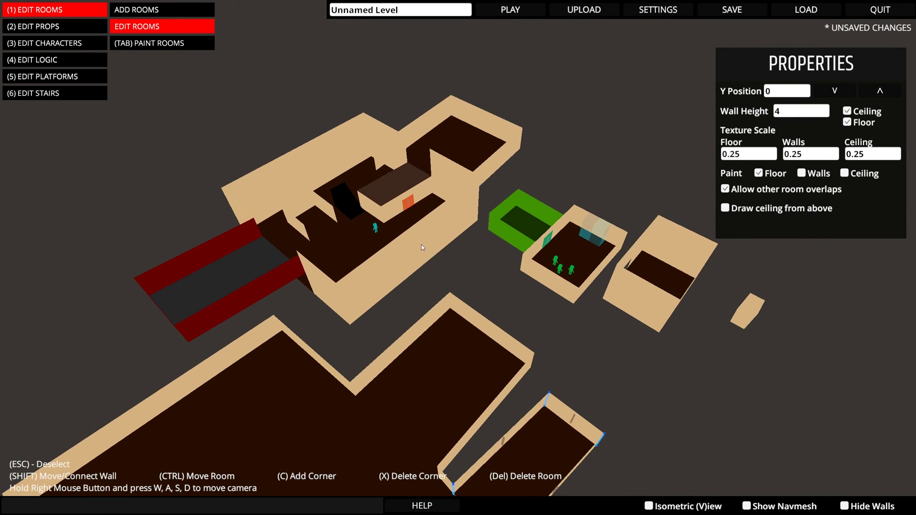
- Load the saved level PoorMansDisco
right_drag(674, 164, 697, 106)
click(774, 12)
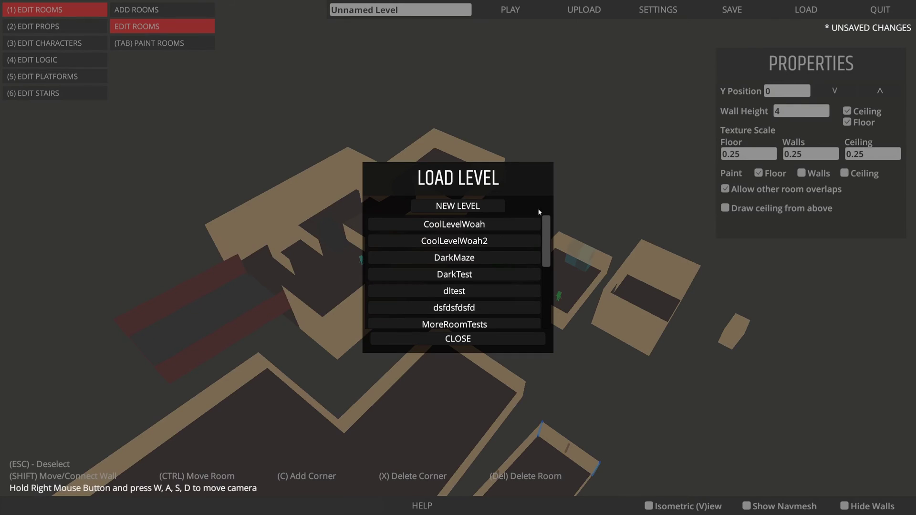
scroll(539, 240, down, 5)
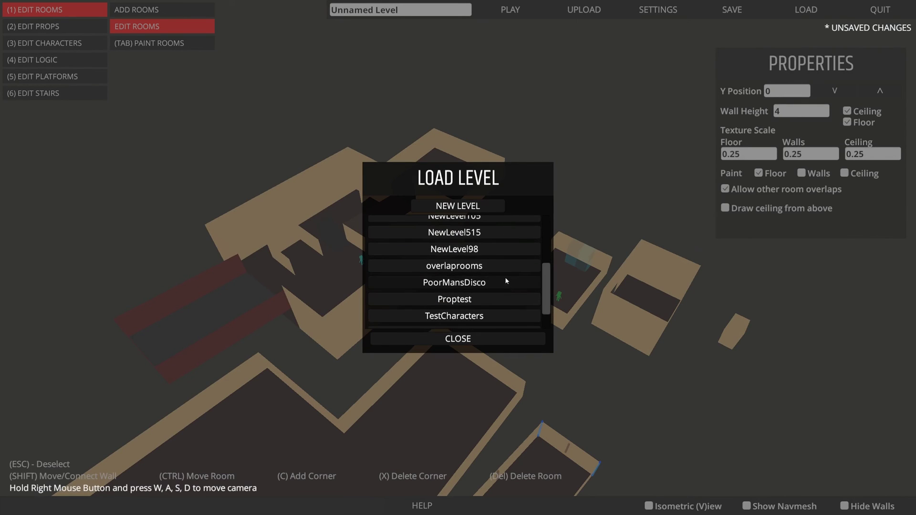
click(508, 280)
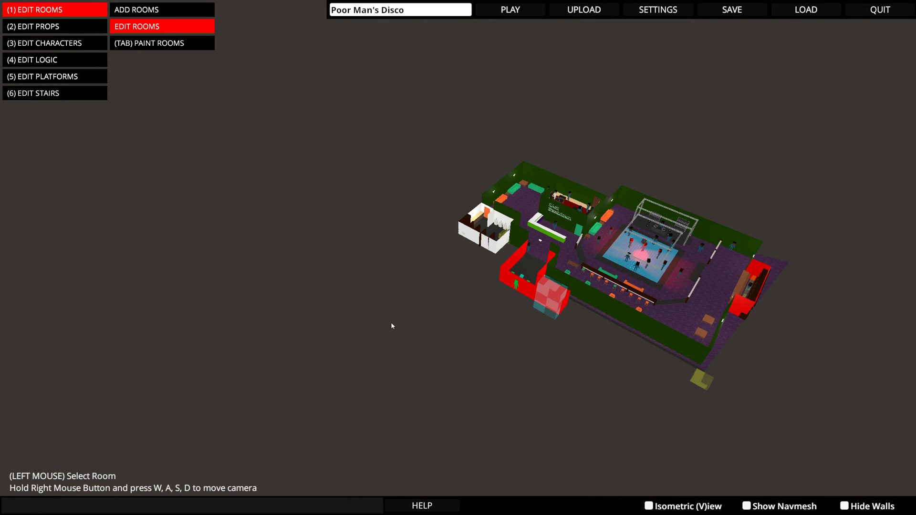
- Examine the disco level in prop editing, from the overall club layout to the staircase and the raised room it serves
right_drag(391, 322, 494, 338)
key(2)
key(w)
scroll(495, 341, up, 8)
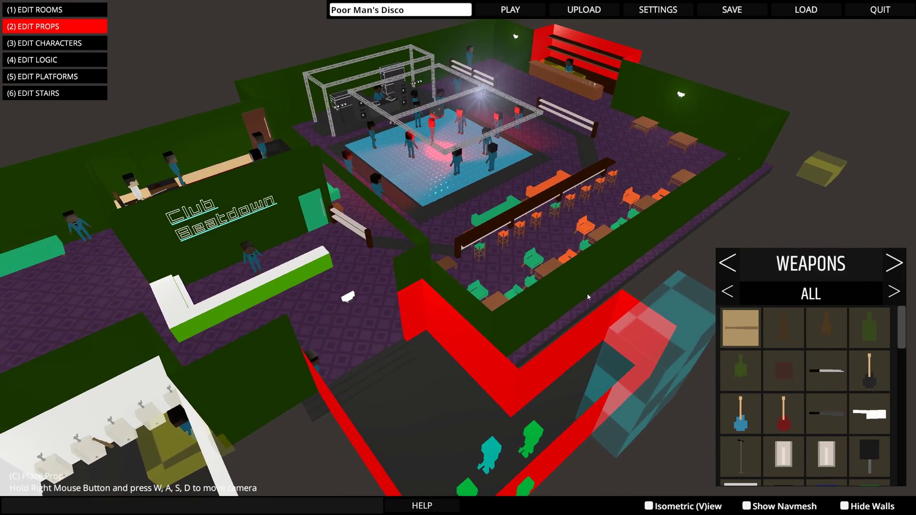
key(w)
right_drag(588, 297, 476, 160)
key(w)
key(w)
key(s)
key(w)
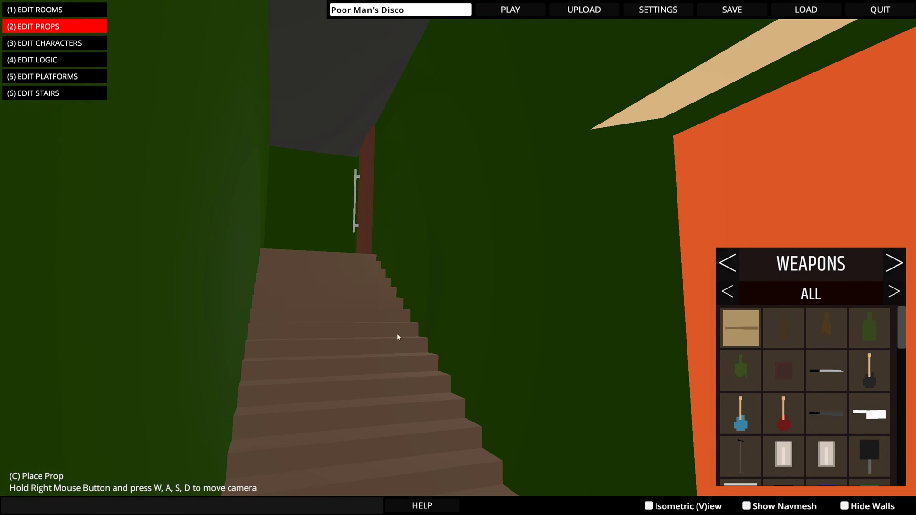
right_drag(398, 337, 424, 403)
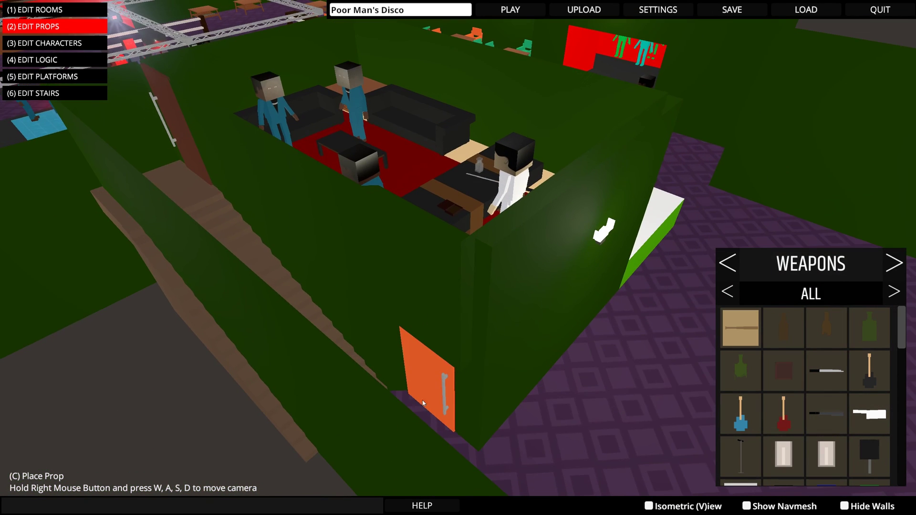
- Examine the red bar room off the dance hall and select it in room editing
right_drag(381, 179, 915, 167)
right_drag(484, 219, 500, 282)
key(1)
key(Tab)
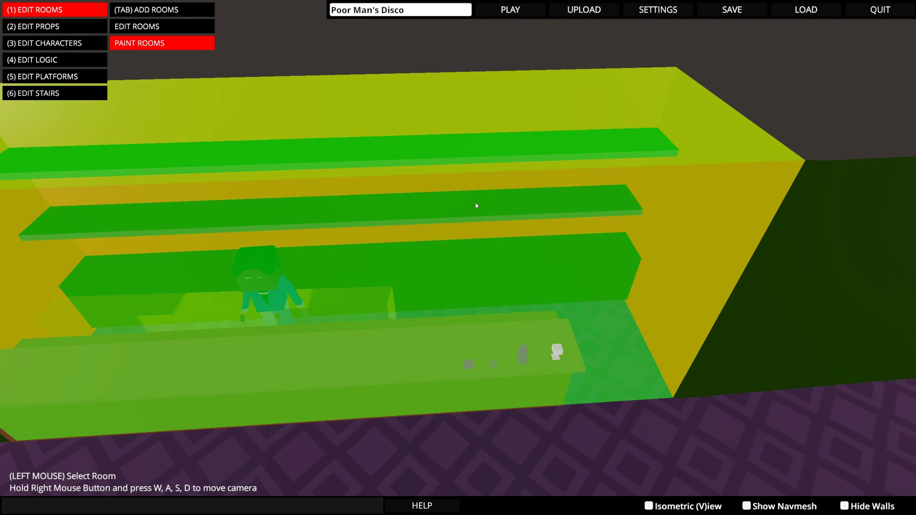
key(Tab)
click(477, 212)
key(s)
- Return to prop editing and examine the dance floor, seating area and whole club from above
right_drag(477, 211, 204, 234)
key(2)
right_drag(378, 236, 552, 170)
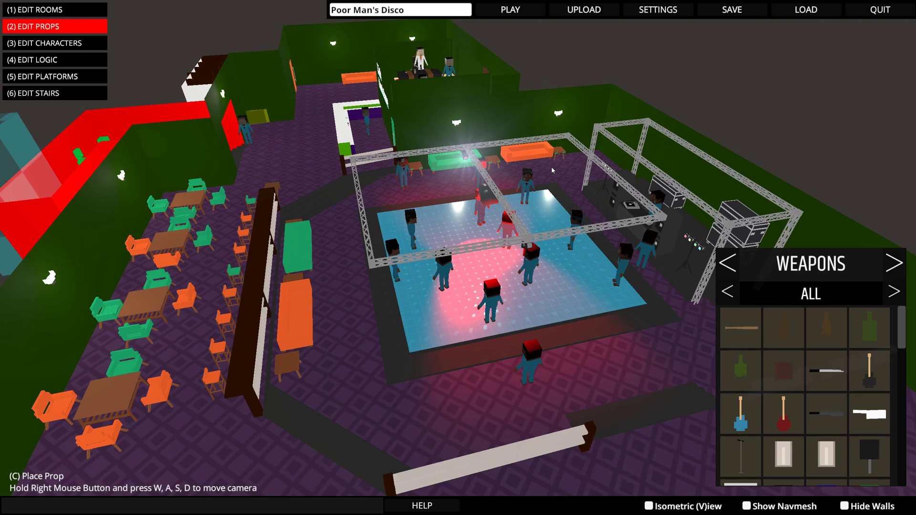
right_drag(557, 166, 591, 174)
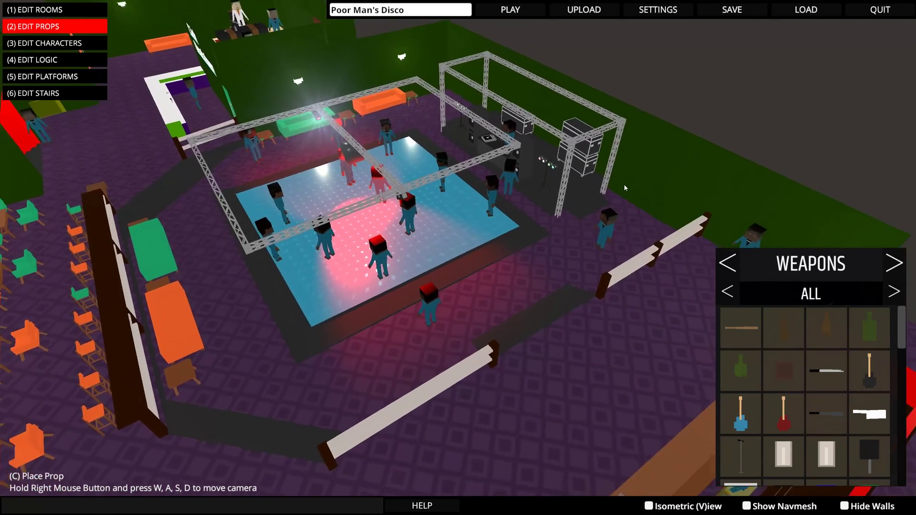
scroll(621, 187, down, 5)
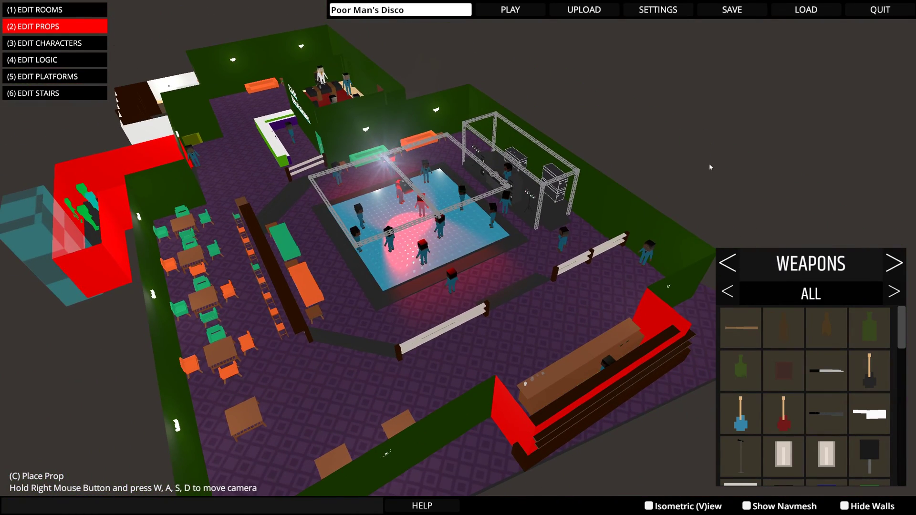